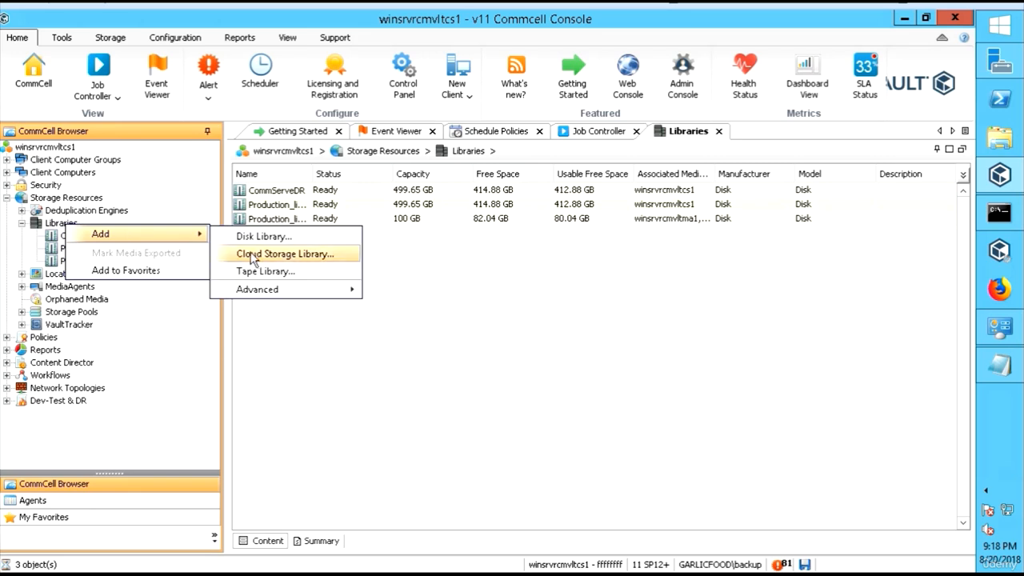
- Start adding a cloud storage library with the type Amazon S3 and the name cloud_backup
left_click(302, 255)
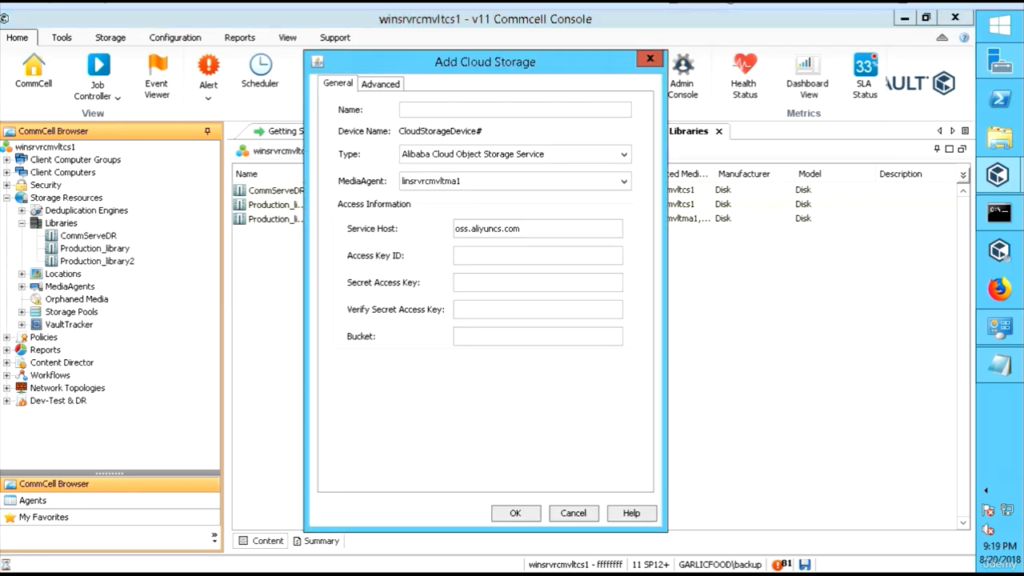
left_click(624, 153)
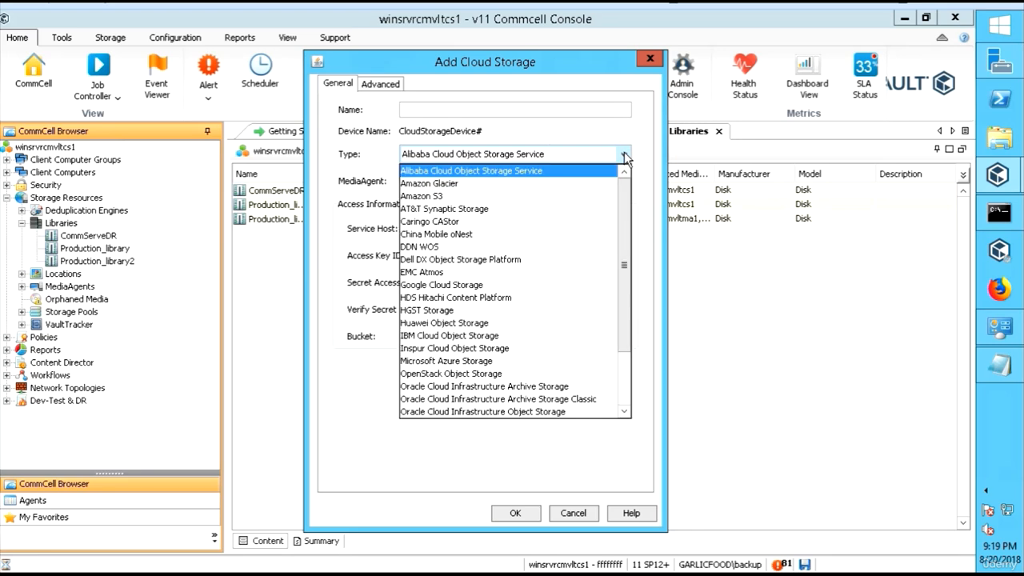
left_click(518, 199)
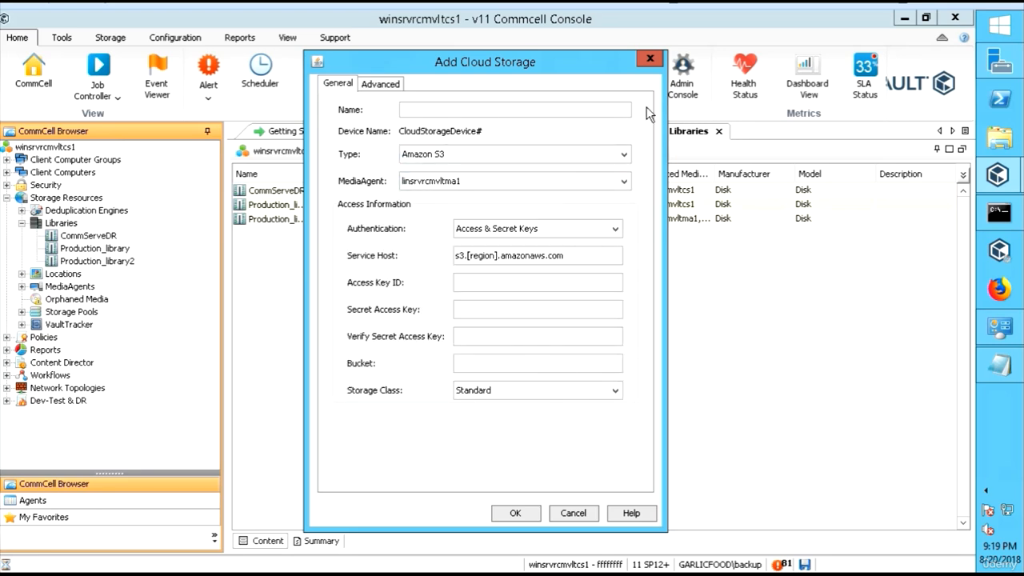
type("cloud_backup")
- Set the library's MediaAgent to winsrvrcmvltcs1 and keep authentication on Access & Secret Keys
left_click(616, 181)
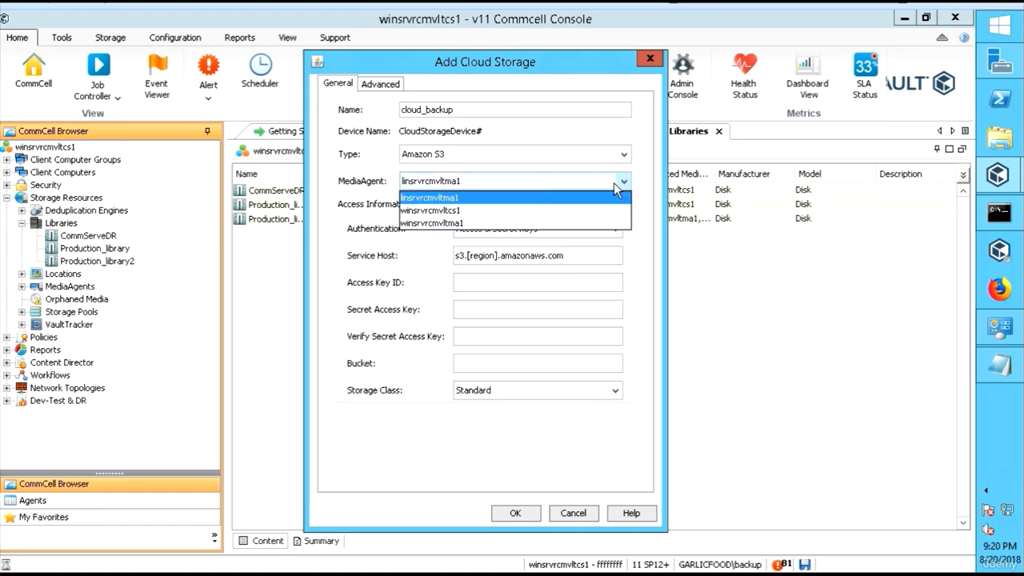
left_click(478, 211)
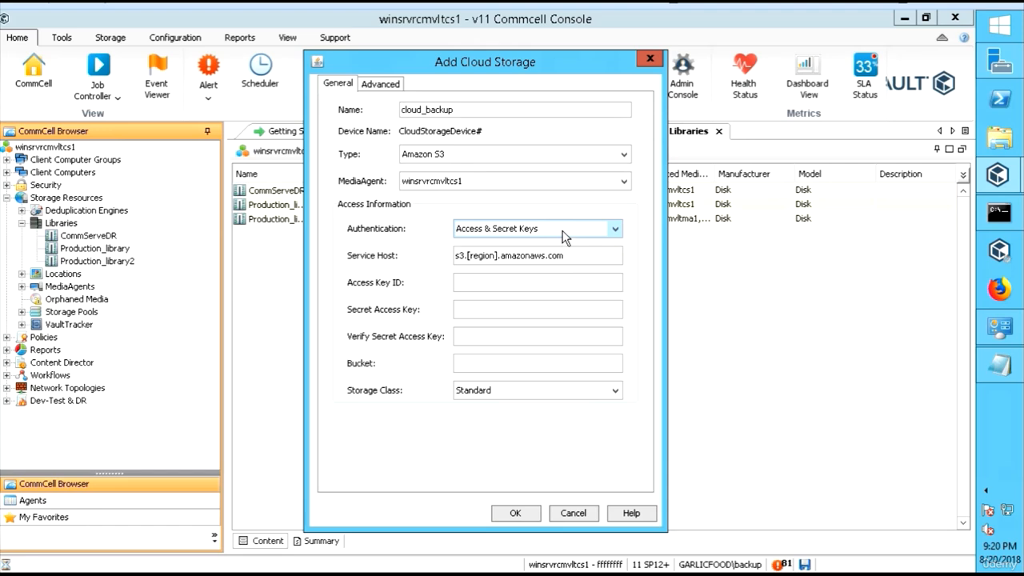
left_click(565, 232)
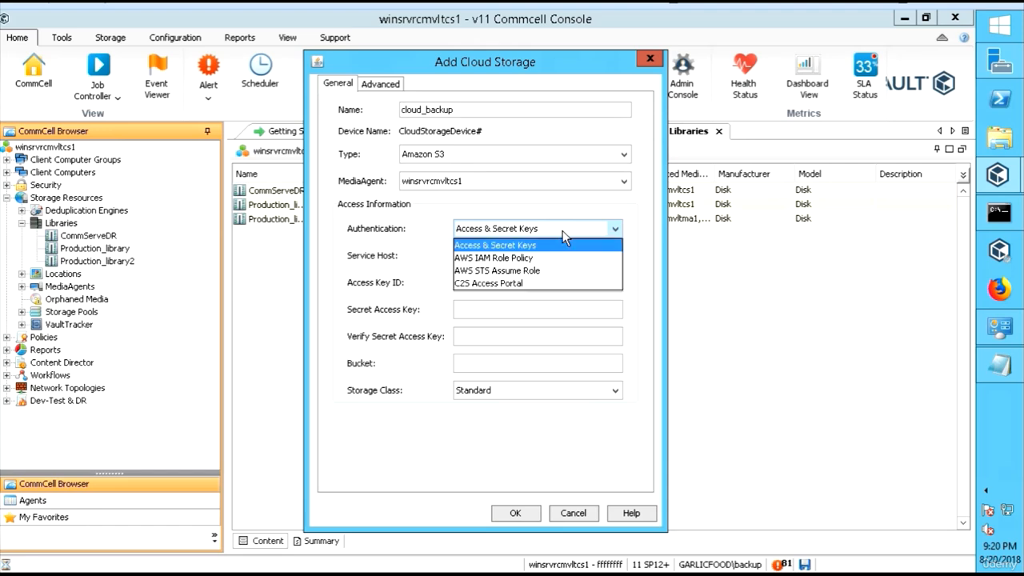
left_click(517, 231)
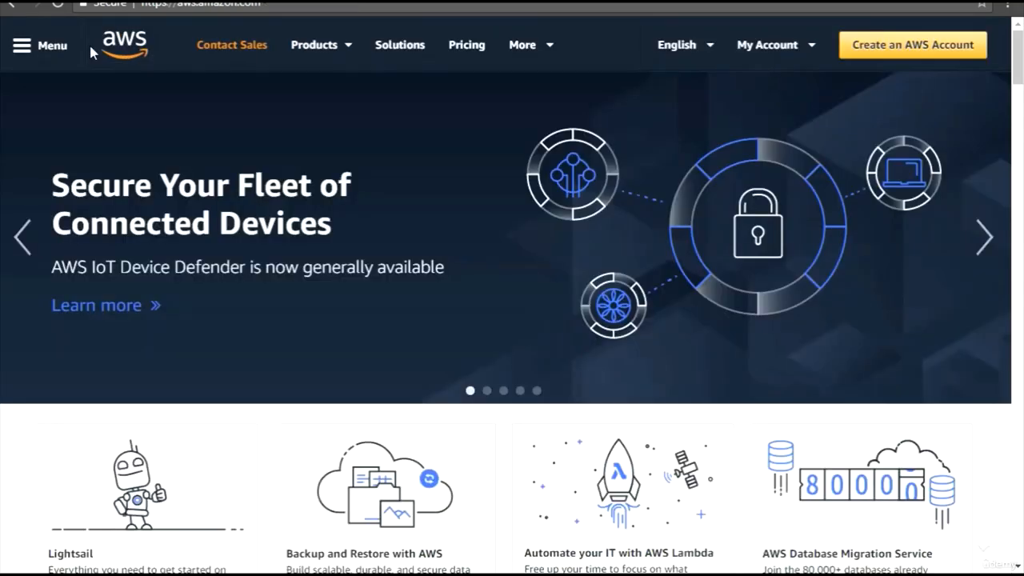
- Switch to the AWS website in the browser, search it for s3 and view the Cloud Object Storage product page
left_click(22, 46)
left_click(22, 47)
left_click(21, 46)
mouse_move(50, 116)
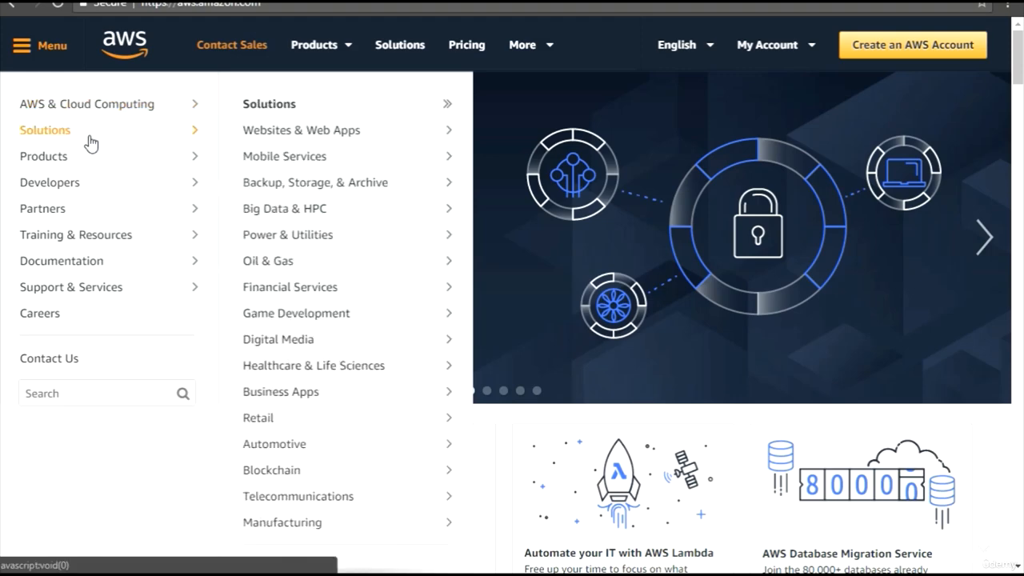
left_click(59, 393)
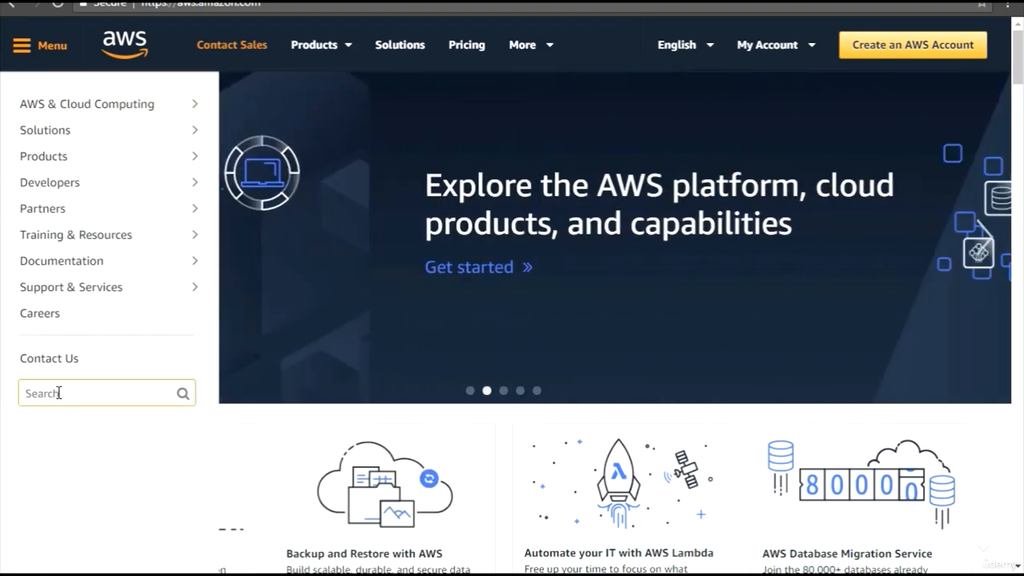
type("s3")
key("Return")
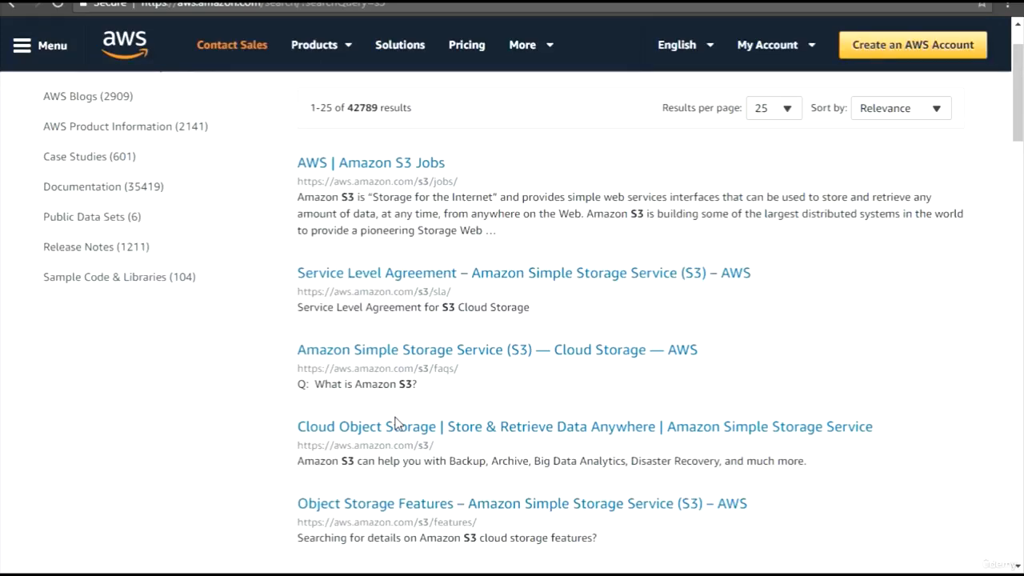
left_click(484, 432)
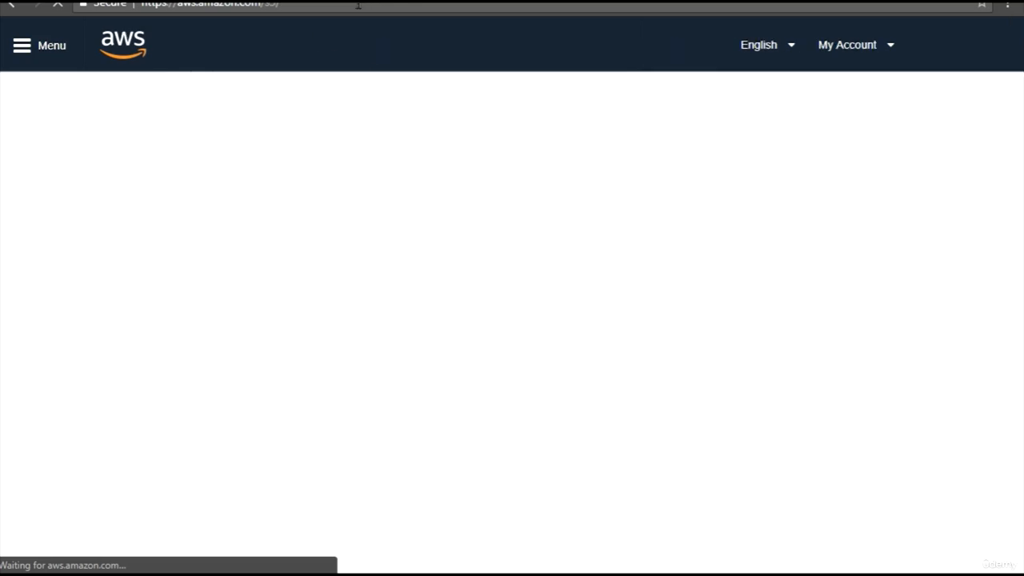
scroll(379, 311, "down", 2)
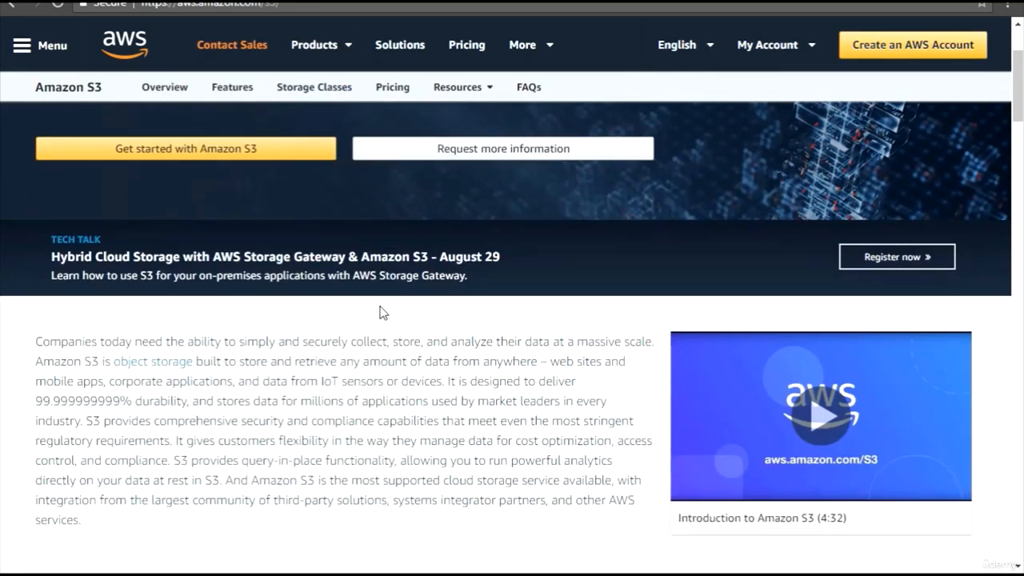
scroll(377, 300, "up", 2)
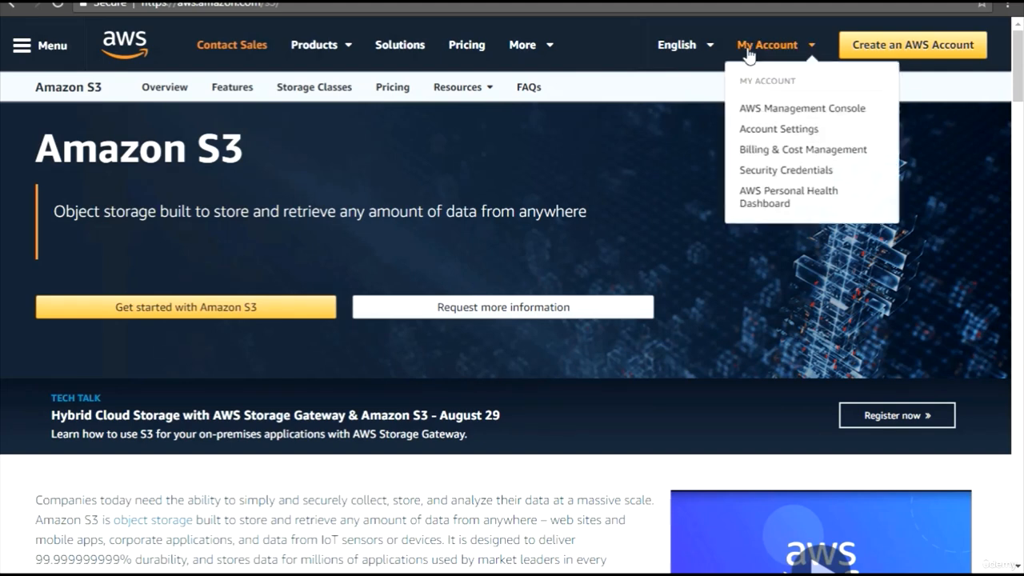
- Go to the AWS Management Console and open the S3 storage service
mouse_move(767, 44)
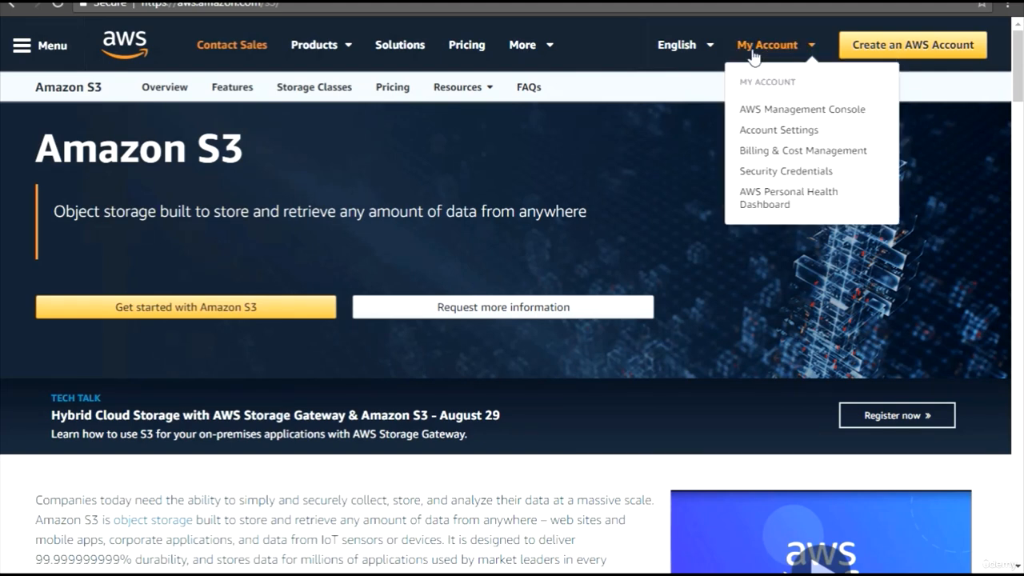
left_click(795, 118)
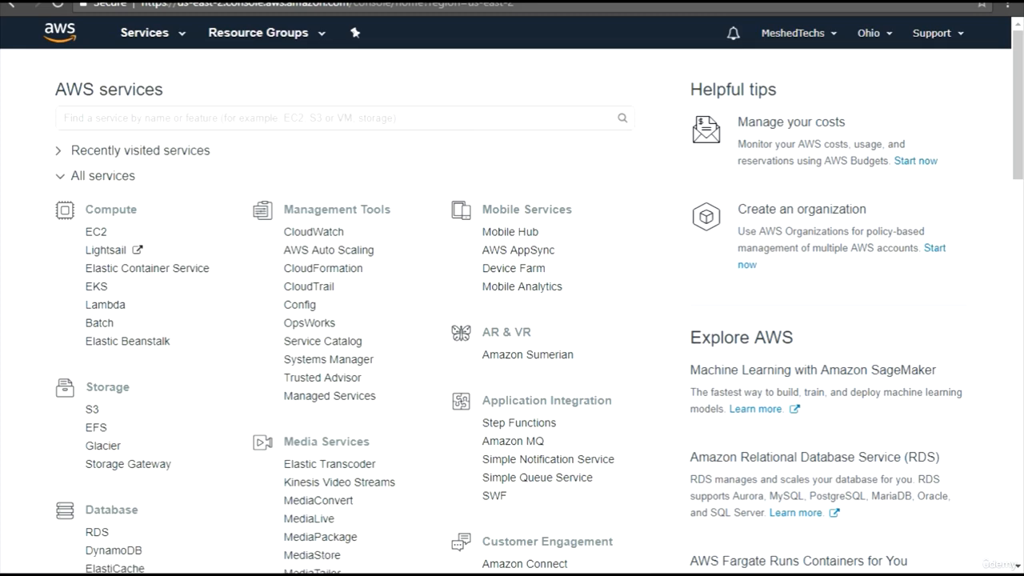
left_click(93, 411)
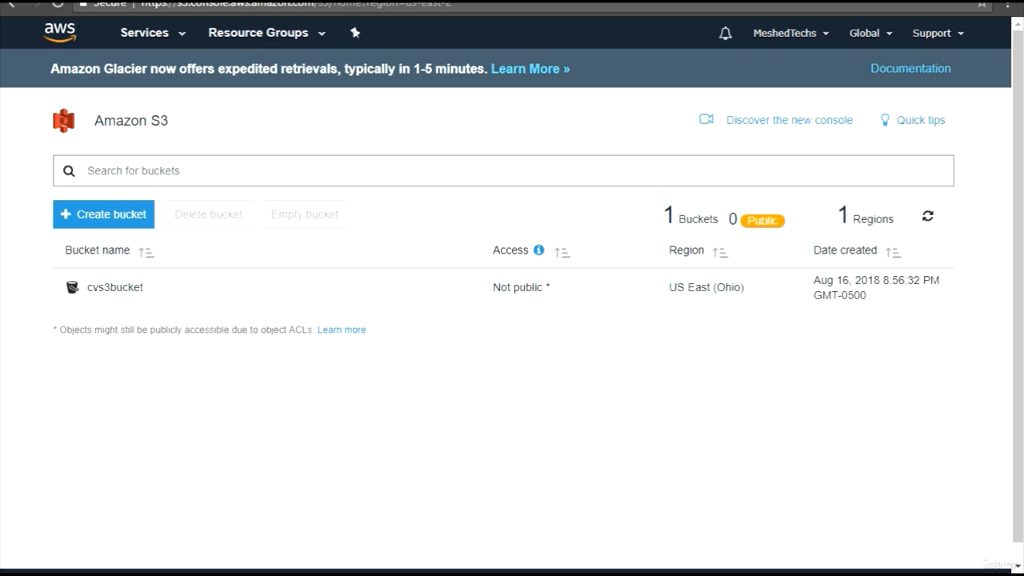
- Start a new S3 bucket named cvs3bucket1 in the Asia Pacific (Mumbai) region and proceed to its options
left_click(103, 226)
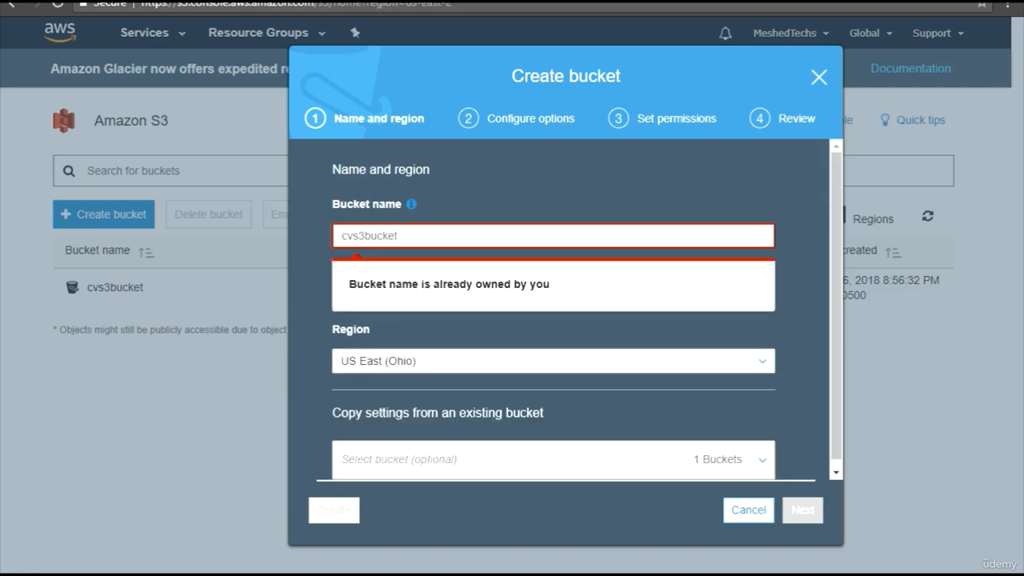
type("1")
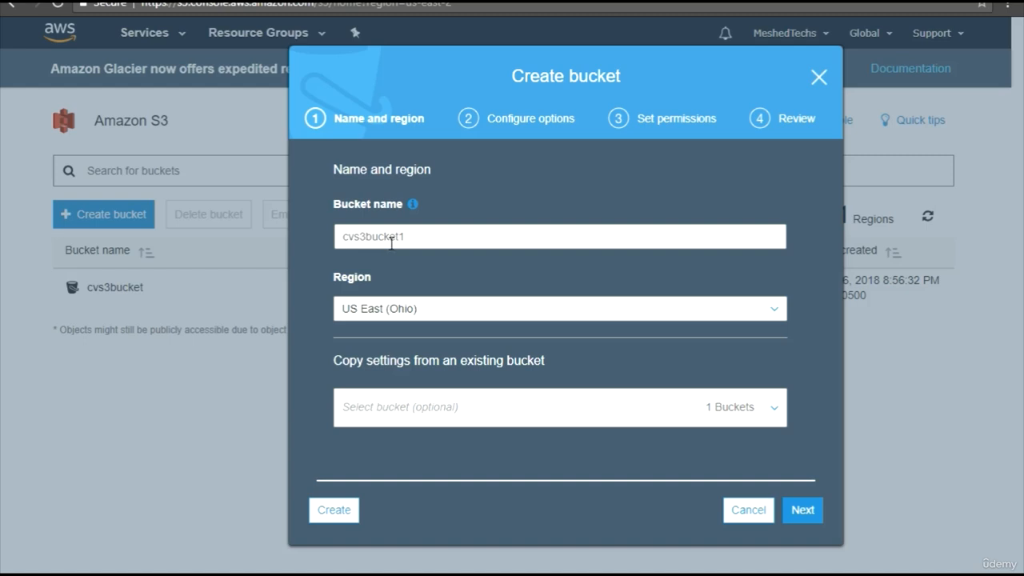
left_click(428, 311)
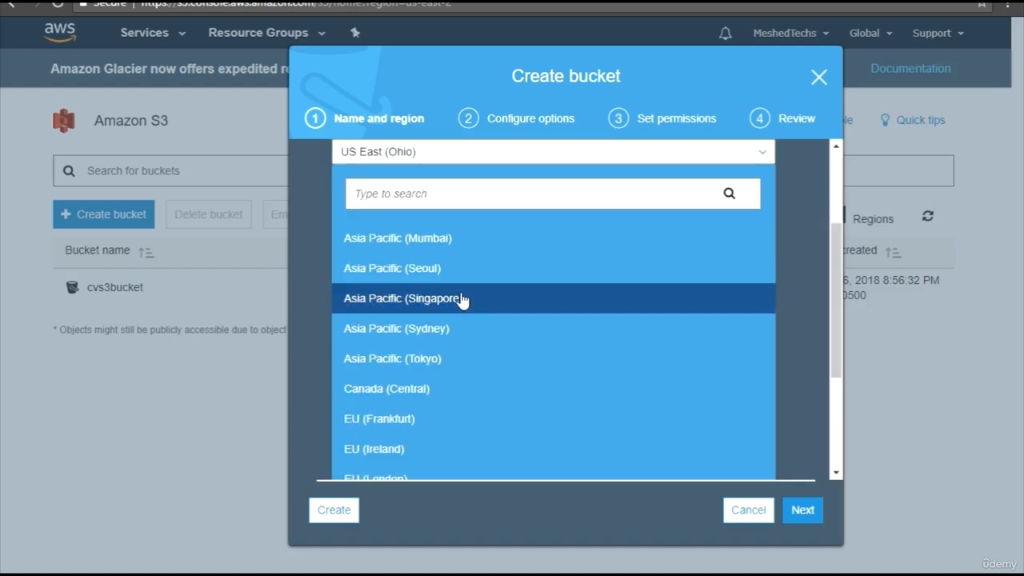
left_click(320, 274)
left_click(369, 3)
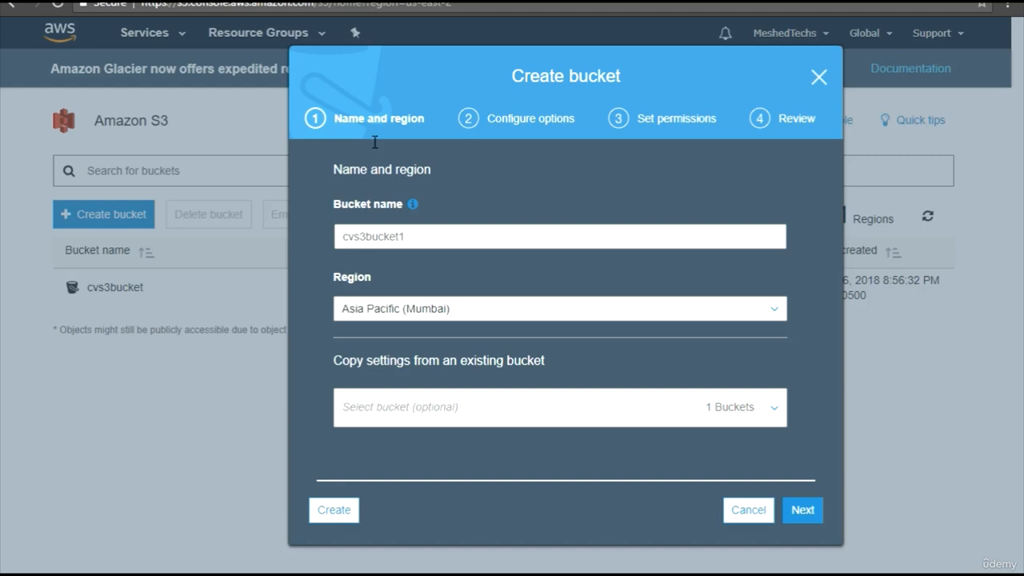
left_click(803, 514)
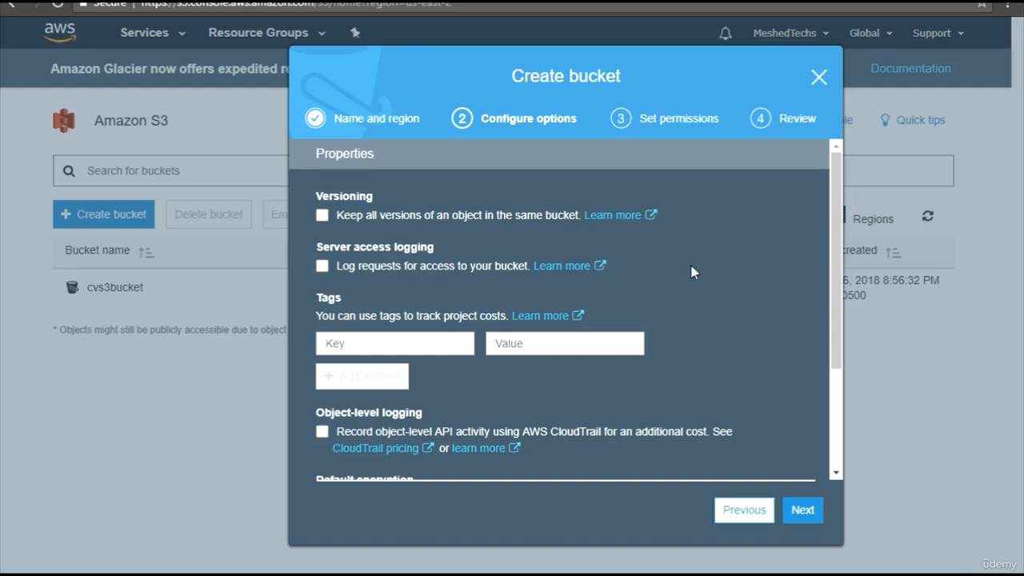
- Accept the default options and permissions for the new bucket, review the summary and create it
scroll(734, 355, "down", 2)
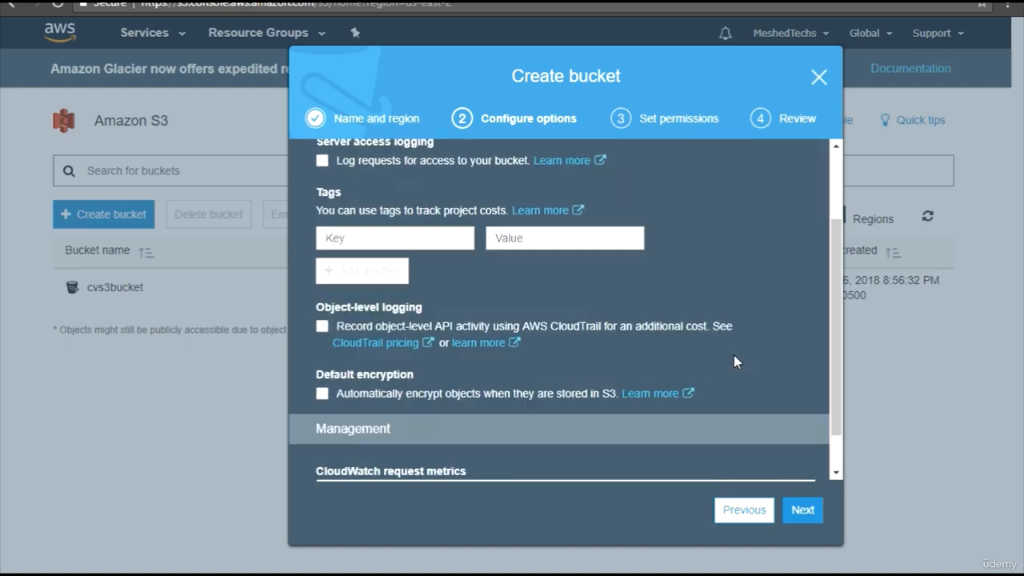
left_click(803, 510)
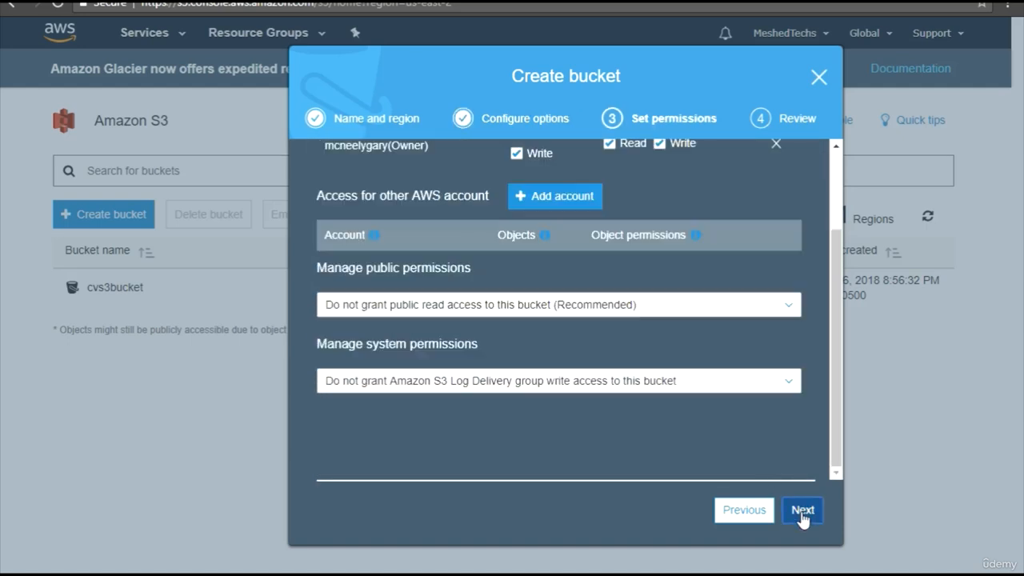
scroll(413, 169, "up", 3)
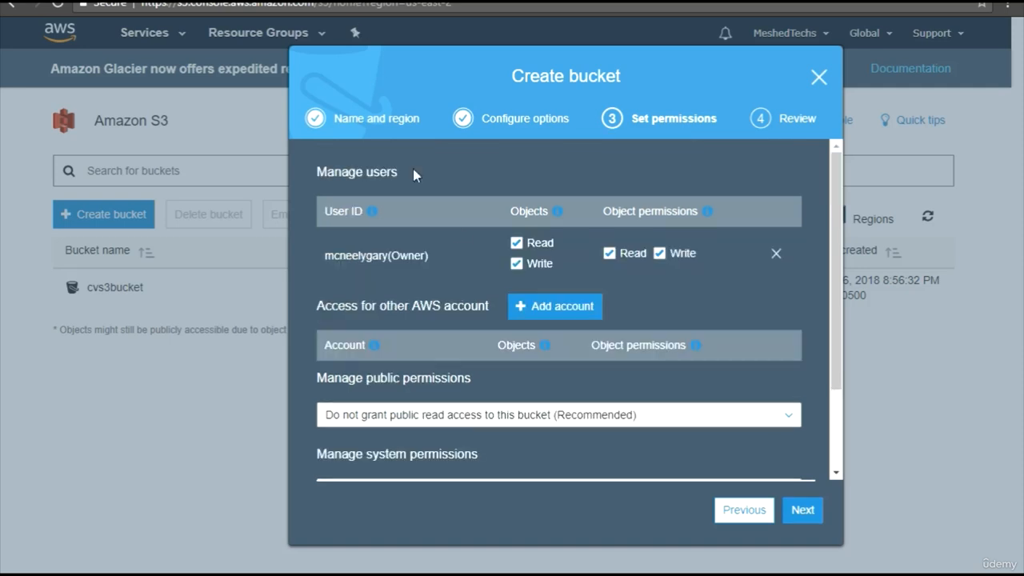
scroll(462, 234, "down", 2)
scroll(462, 235, "up", 2)
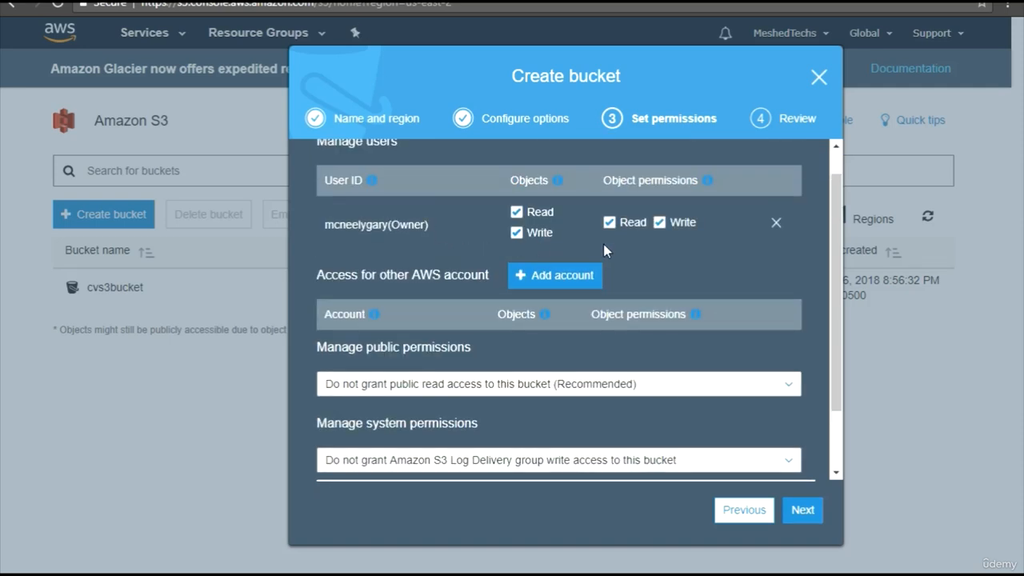
scroll(560, 232, "up", 1)
scroll(679, 320, "down", 2)
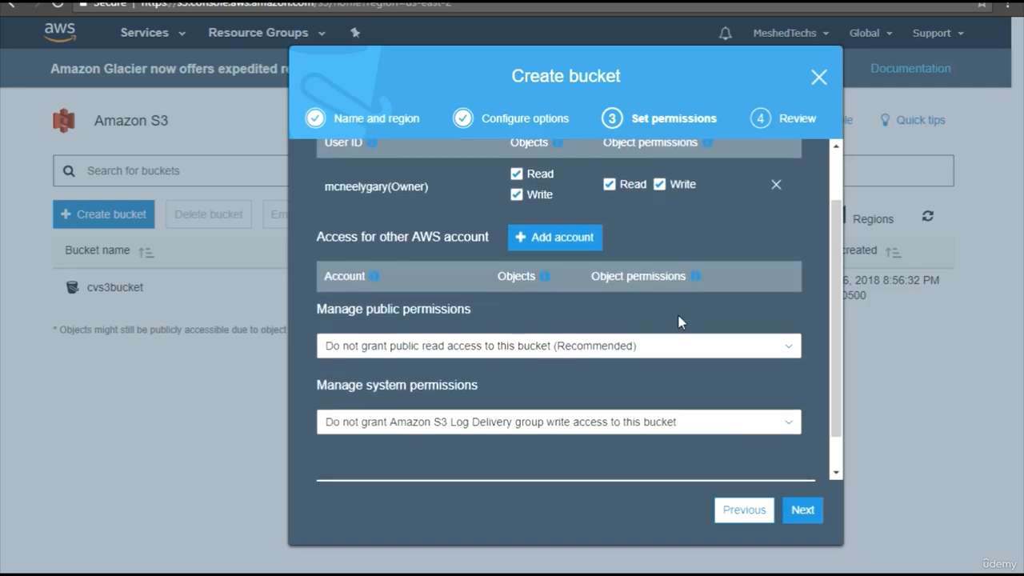
left_click(802, 510)
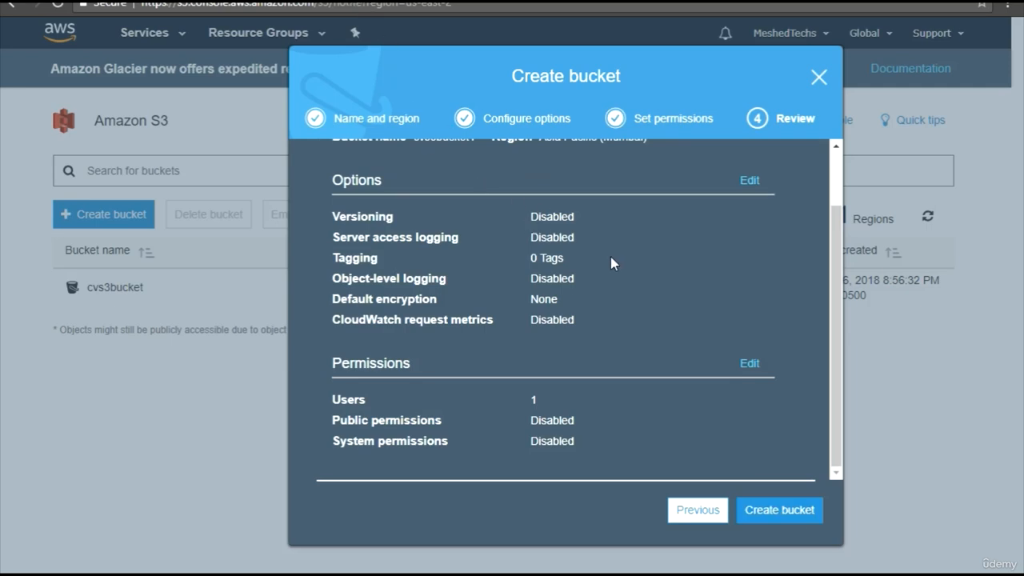
scroll(611, 257, "up", 1)
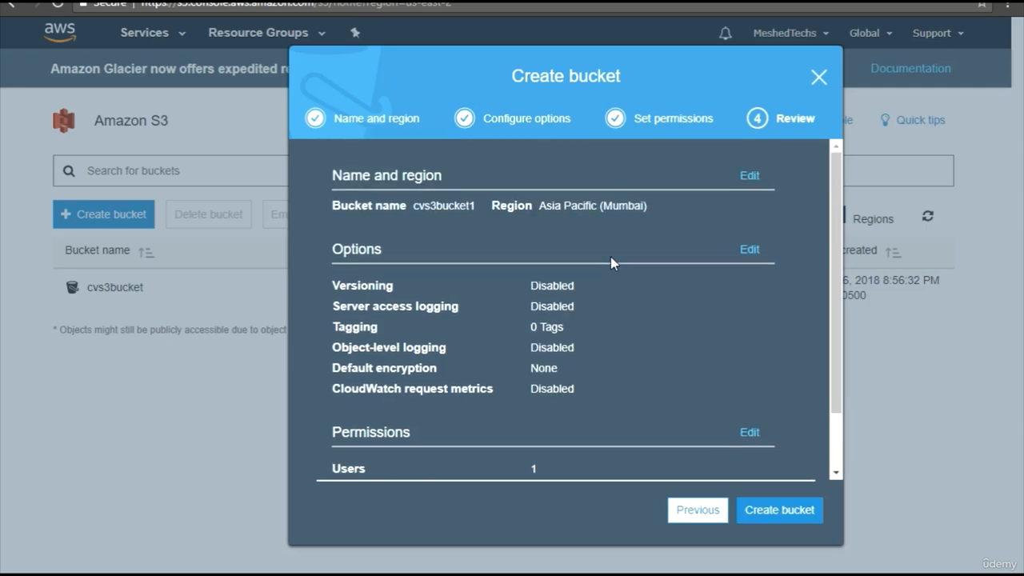
left_click(788, 516)
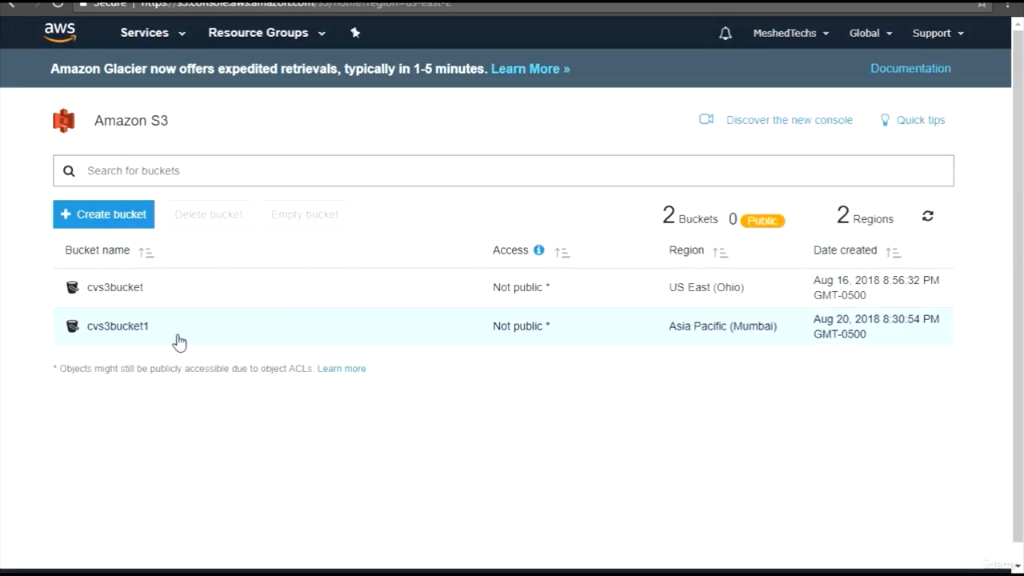
- Enable versioning in the properties of cvs3bucket1 and return to the bucket's overview
left_click(174, 340)
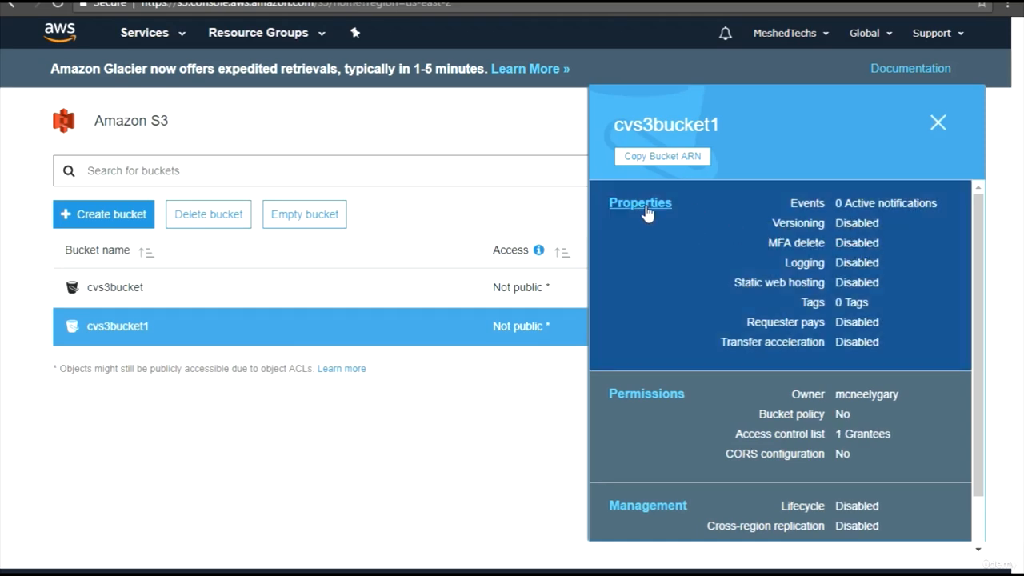
left_click(647, 210)
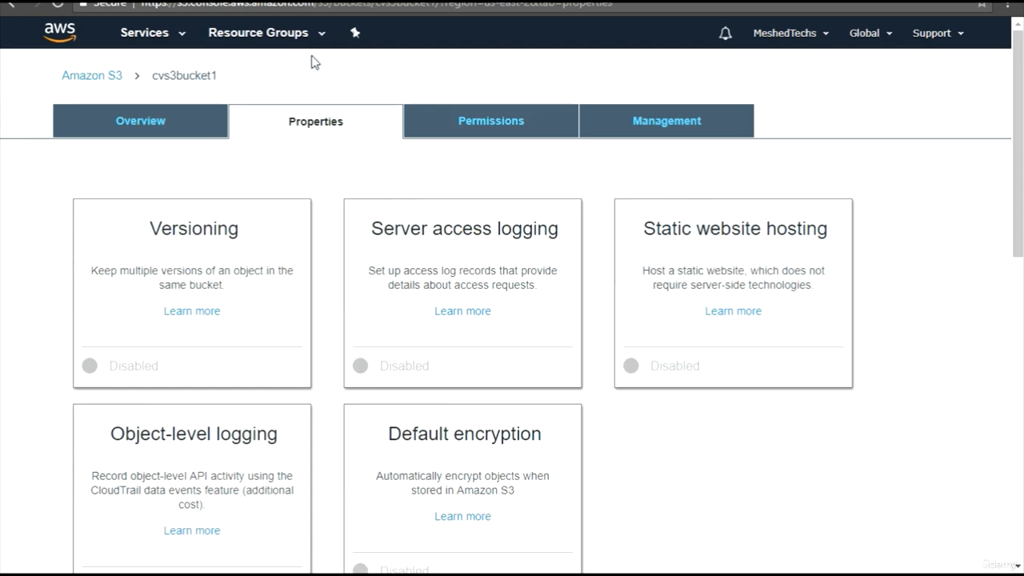
left_click(194, 232)
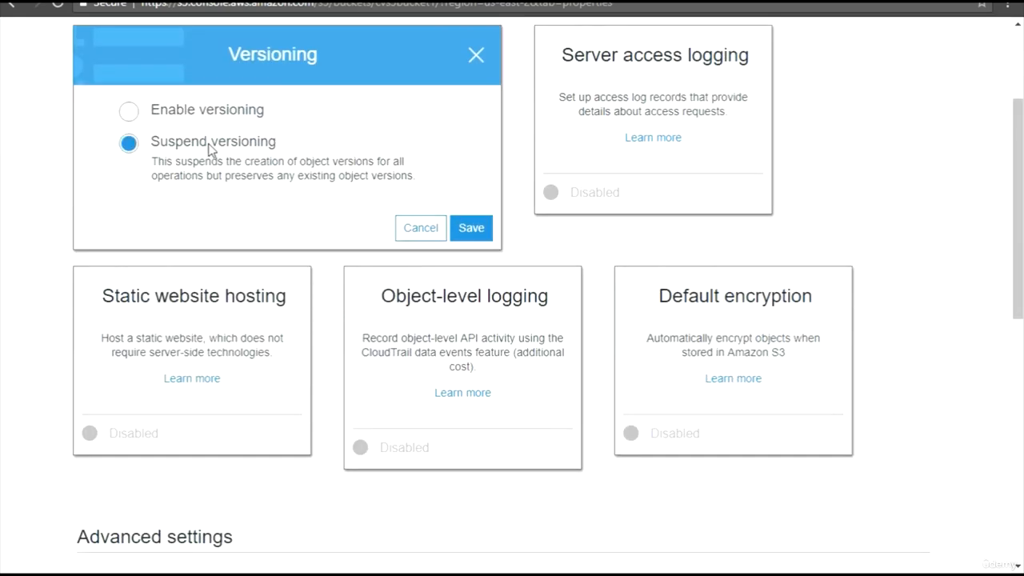
left_click(131, 116)
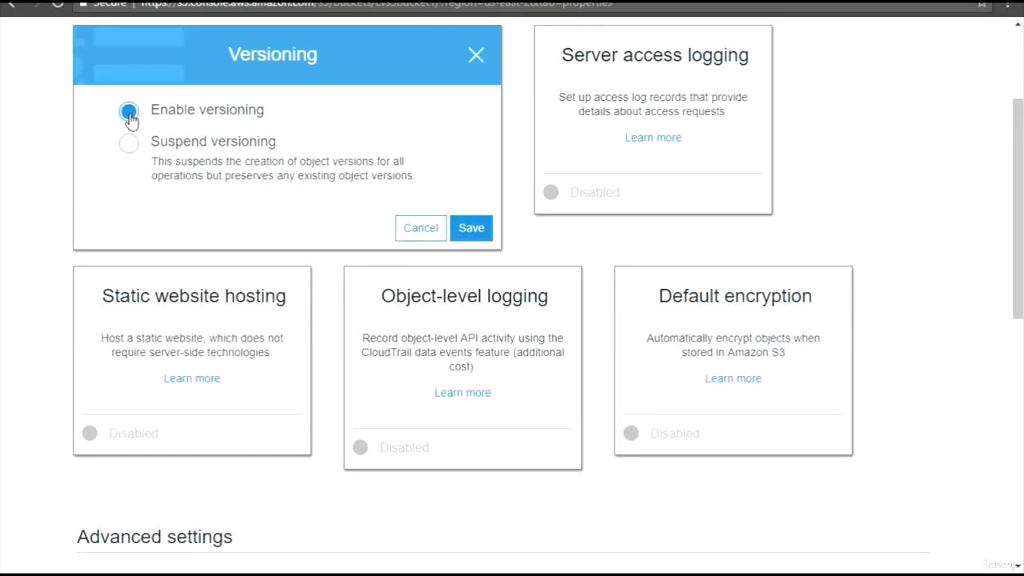
left_click(468, 227)
scroll(160, 121, "up", 2)
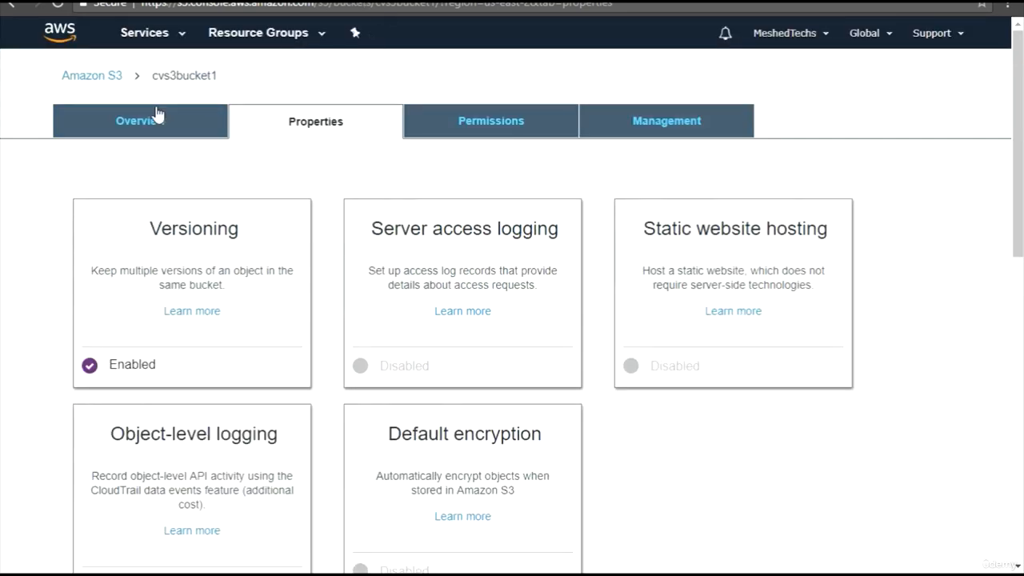
left_click(133, 127)
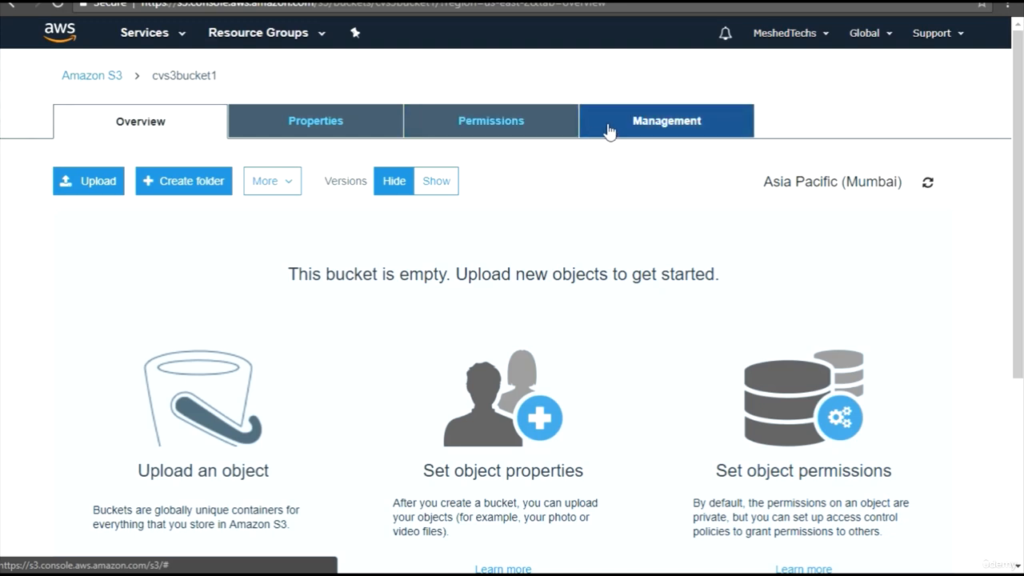
- Check the properties of cvs3bucket1 and return to the list of S3 buckets
left_click(323, 124)
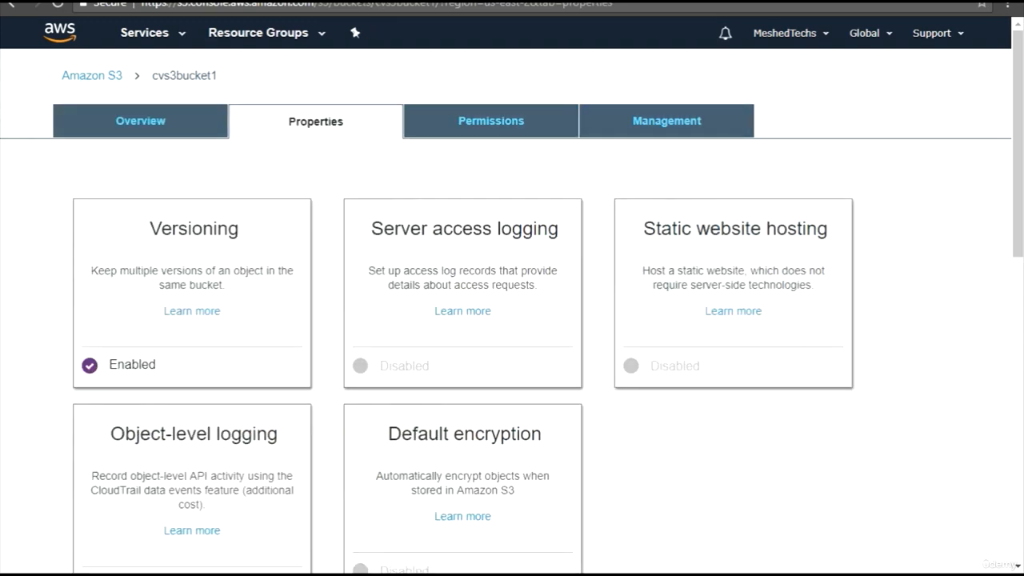
left_click(92, 77)
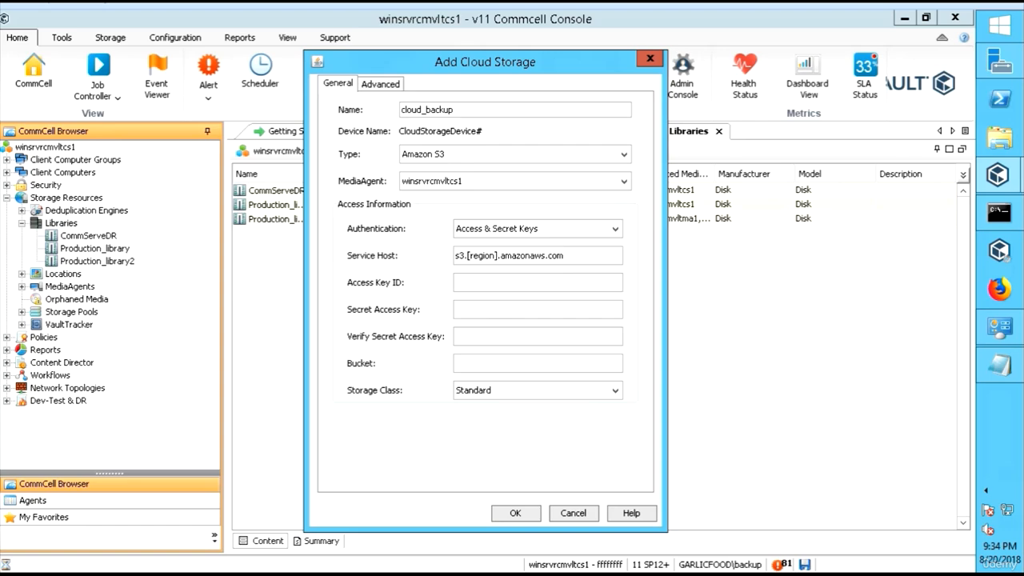
- Look up the region part of the Amazon S3 service host by searching the web for the AWS S3 endpoint URL
left_click_drag(564, 256, 416, 254)
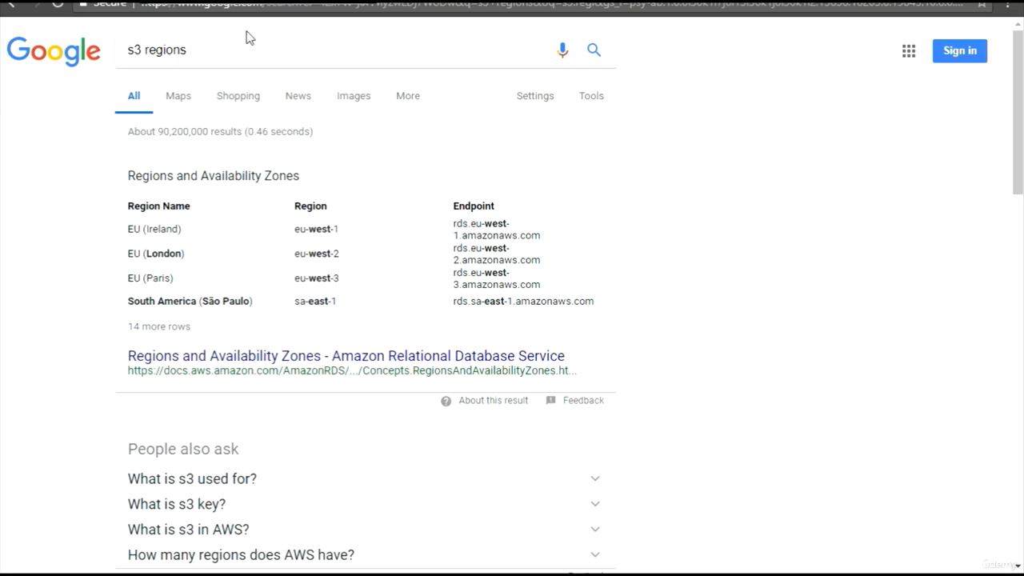
left_click(265, 370)
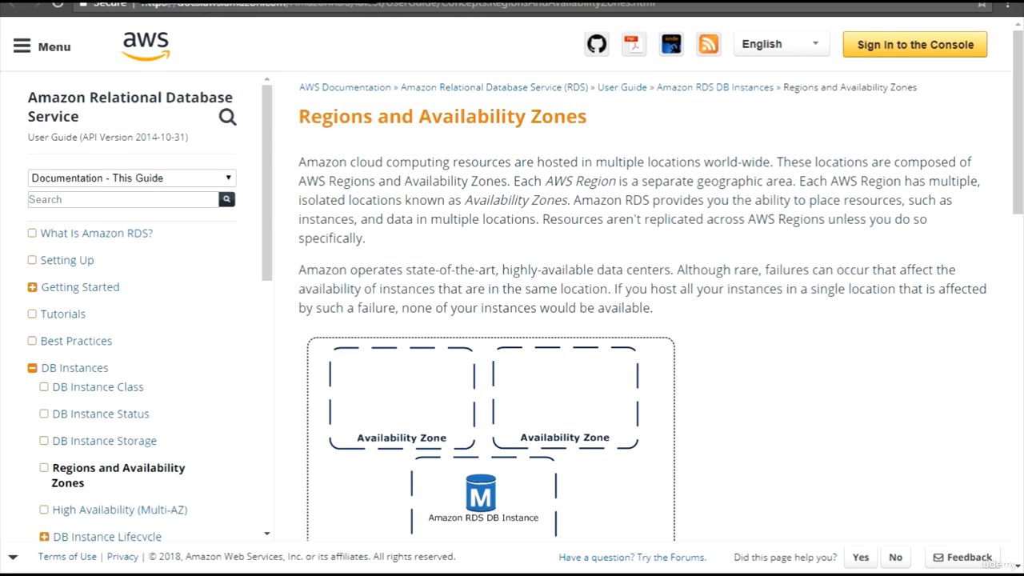
key("alt+Left")
left_click(207, 50)
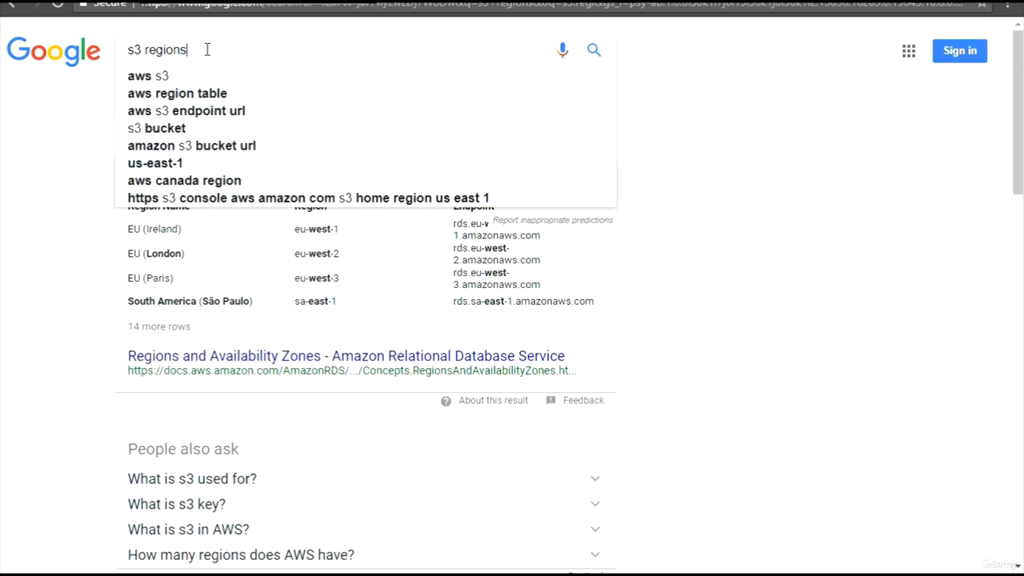
left_click(226, 119)
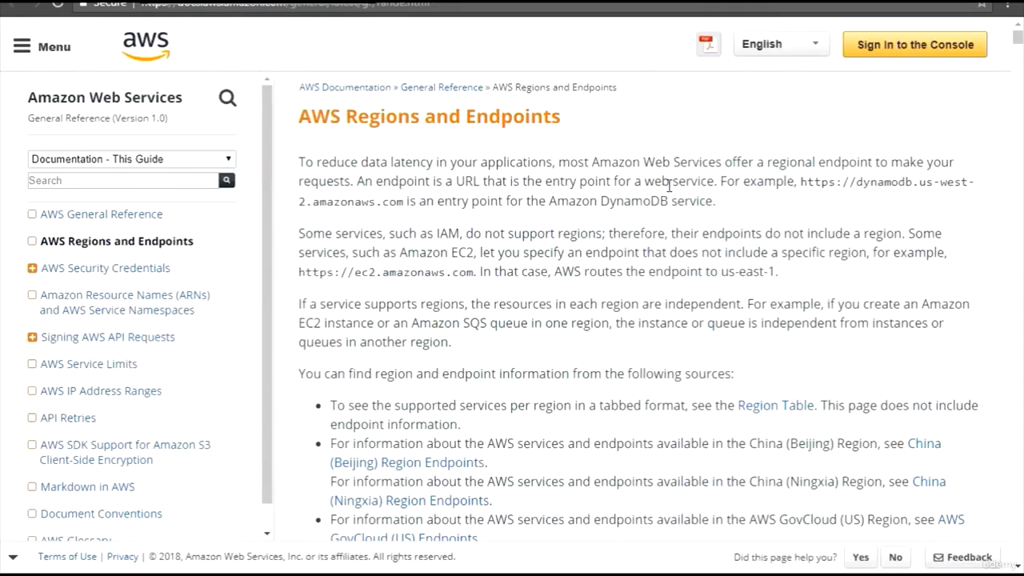
- Find the Asia Pacific (Mumbai) S3 endpoint and set the cloud storage's service host to s3.ap-south-1.amazonaws.com and its bucket to cvs3bucket1
scroll(690, 263, "down", 1)
scroll(681, 263, "up", 1)
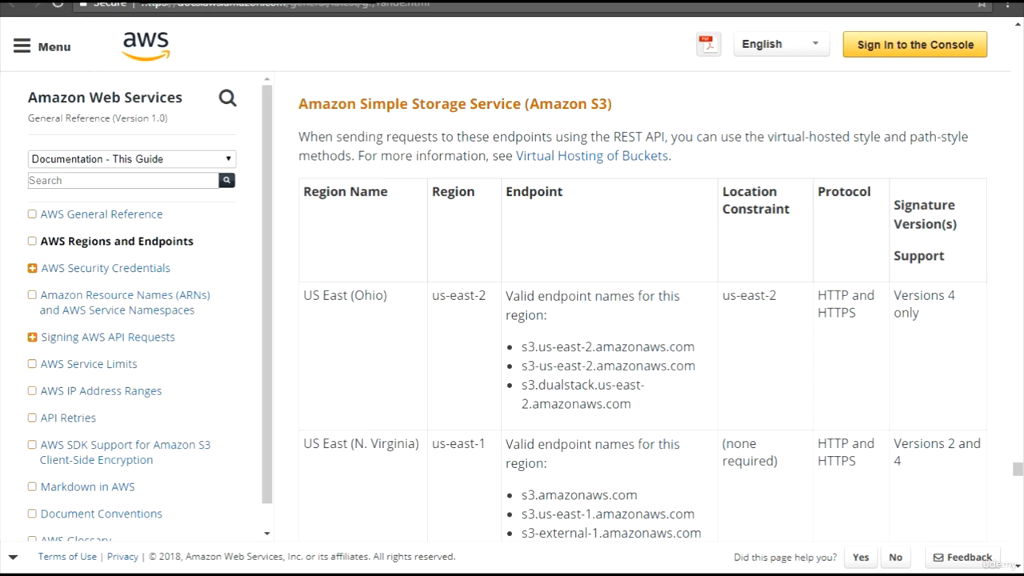
scroll(208, 20, "down", 10)
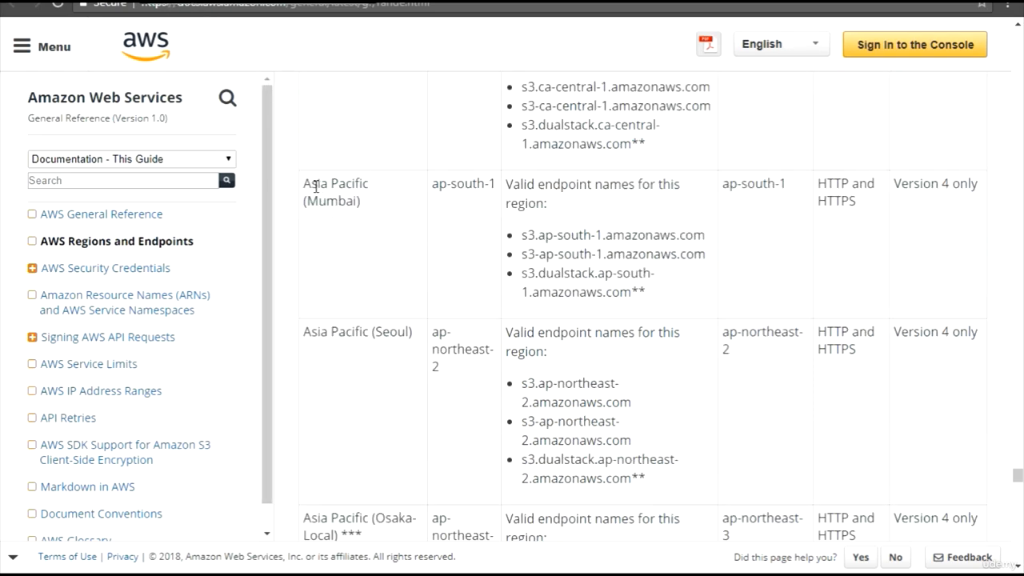
left_click_drag(319, 187, 651, 280)
left_click(620, 226)
left_click_drag(524, 232, 638, 235)
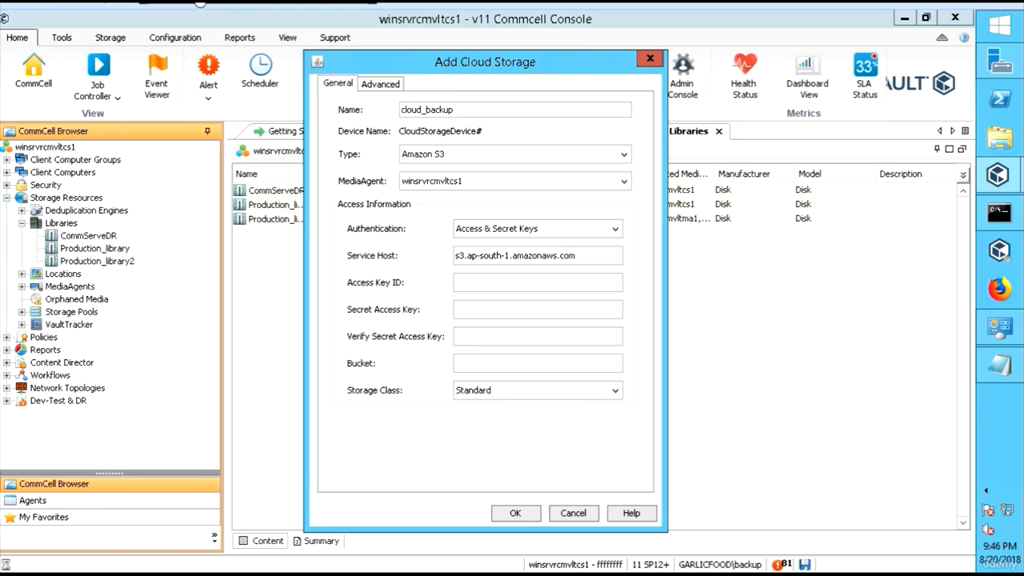
type("cvs3bucket1")
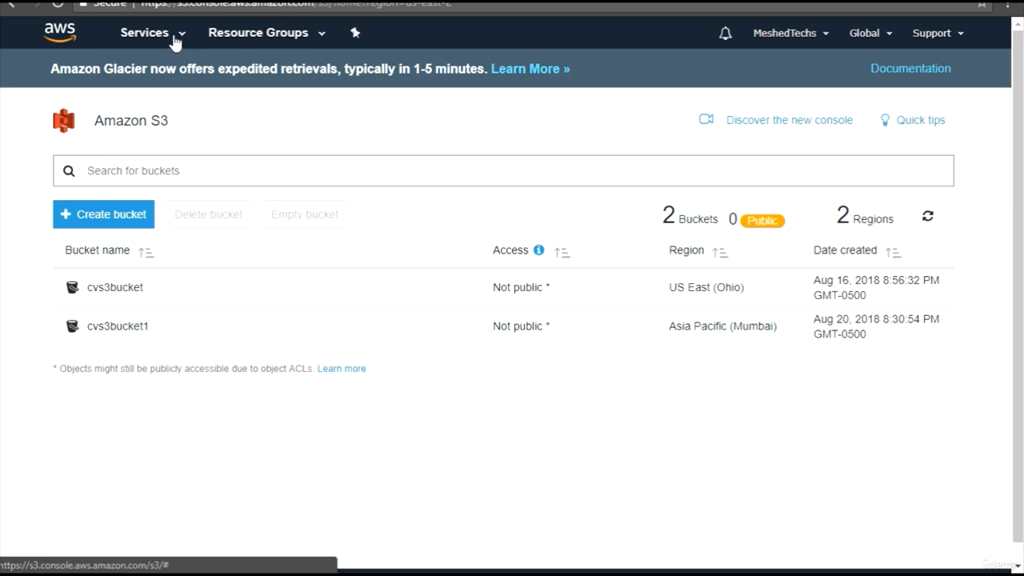
- Go to the AWS IAM service, start a new group named cvbu and proceed to its policies
left_click(177, 40)
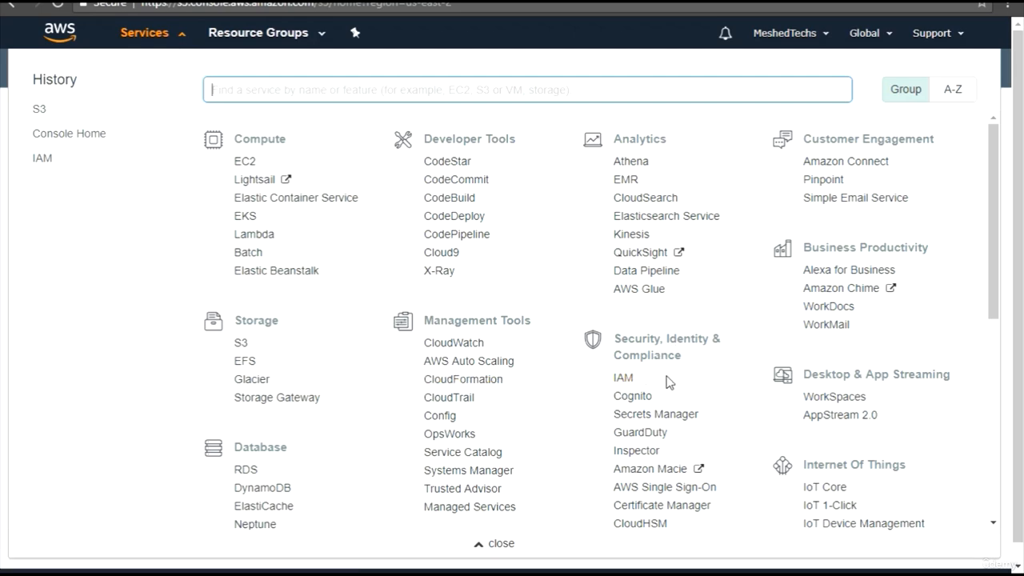
left_click(623, 378)
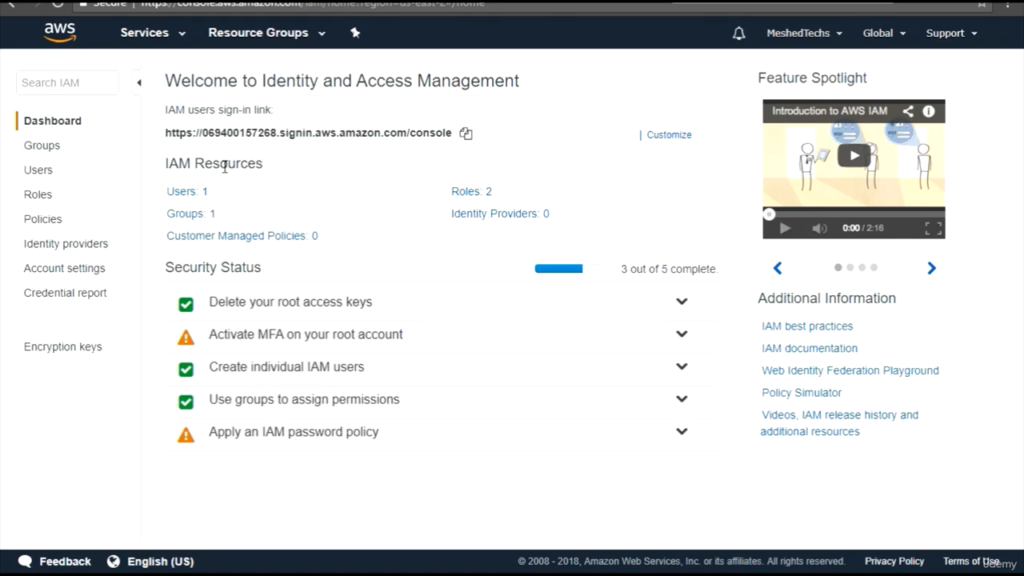
left_click(35, 150)
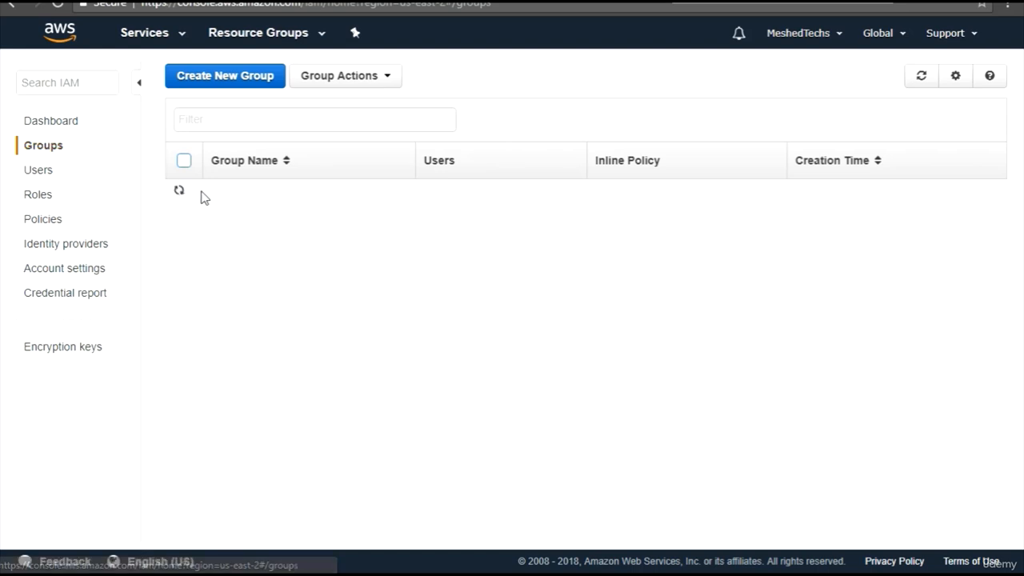
left_click(228, 80)
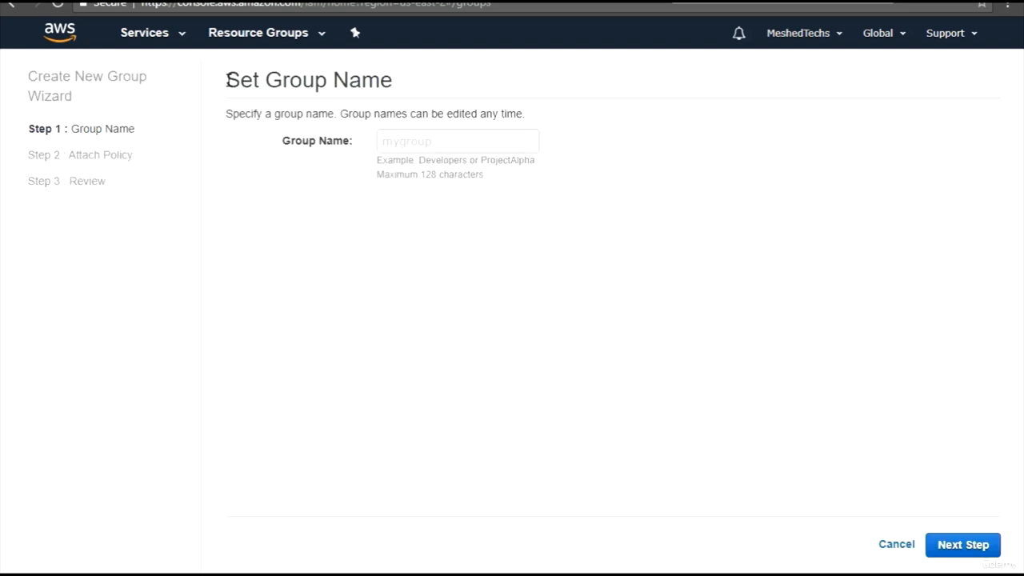
left_click(412, 148)
type("cvbu")
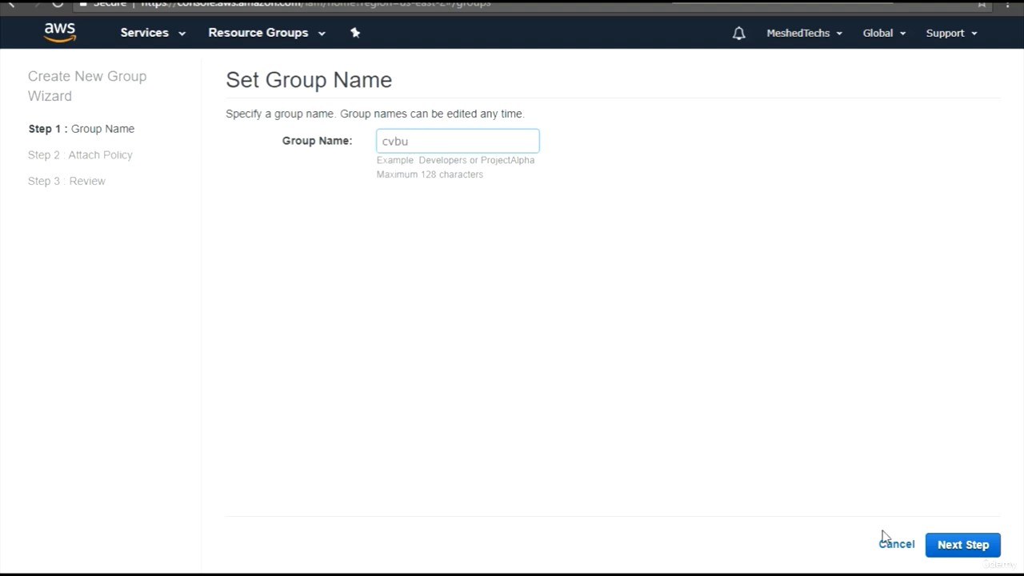
left_click(948, 552)
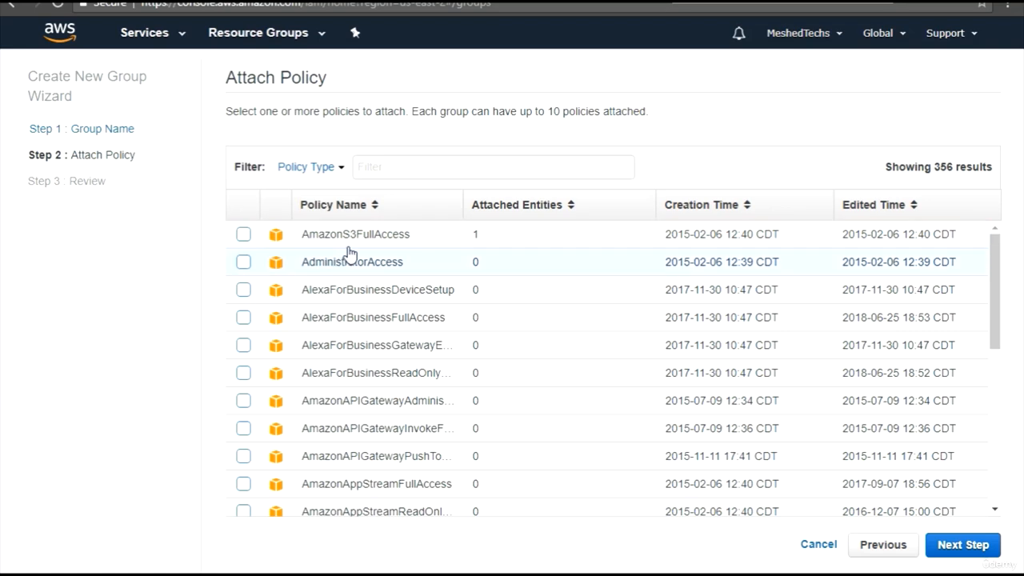
- Attach the AmazonS3FullAccess policy to the cvbu group, review the settings and create the group
left_click(243, 234)
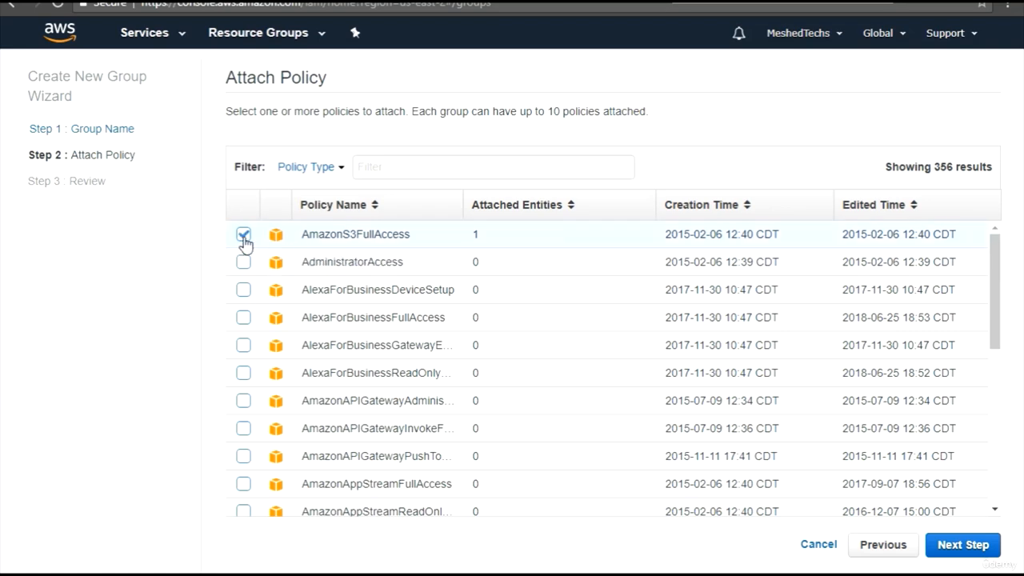
left_click(960, 550)
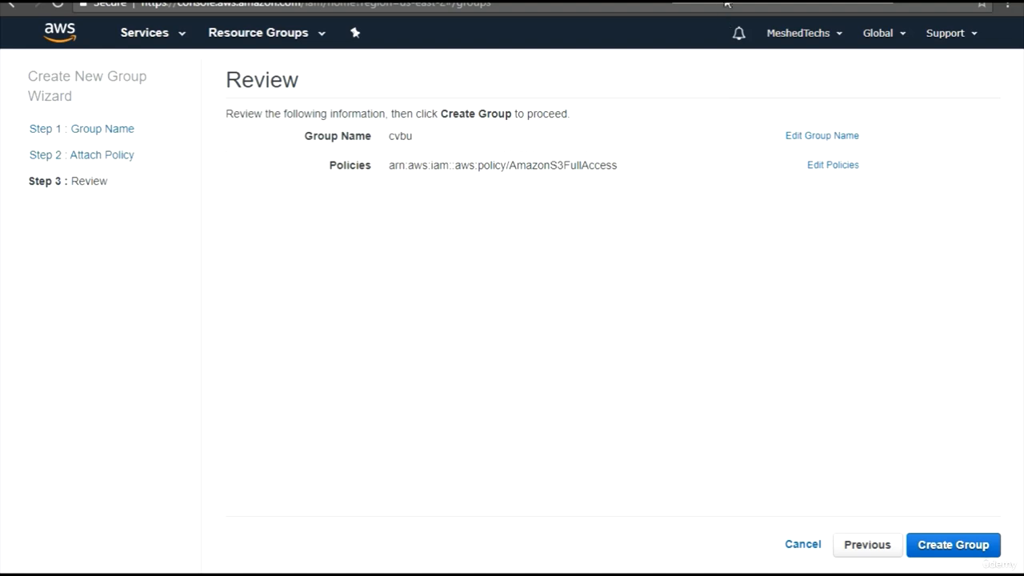
left_click(946, 552)
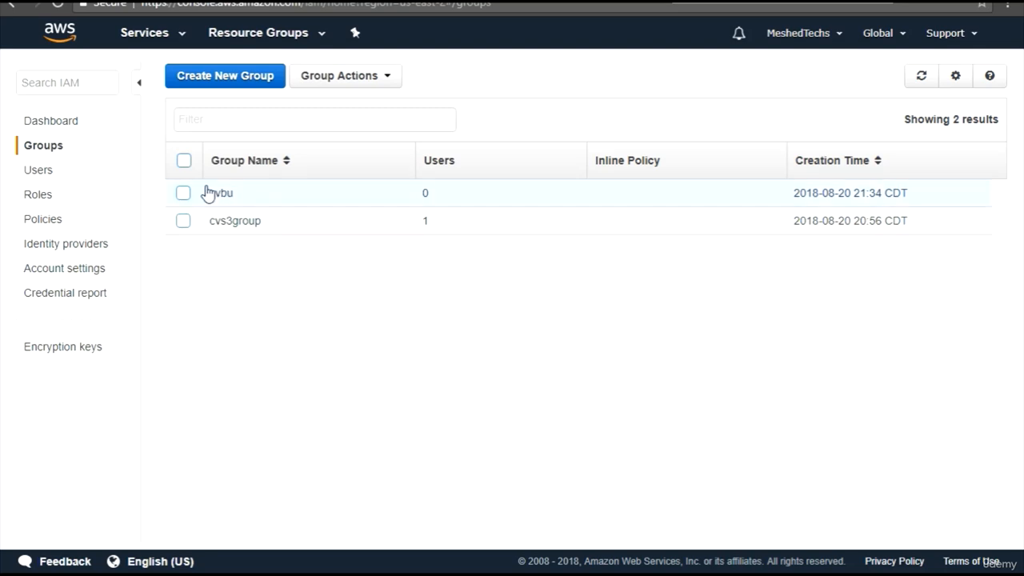
- Start a new IAM user named cvuser with programmatic access and proceed to its permissions
left_click(58, 173)
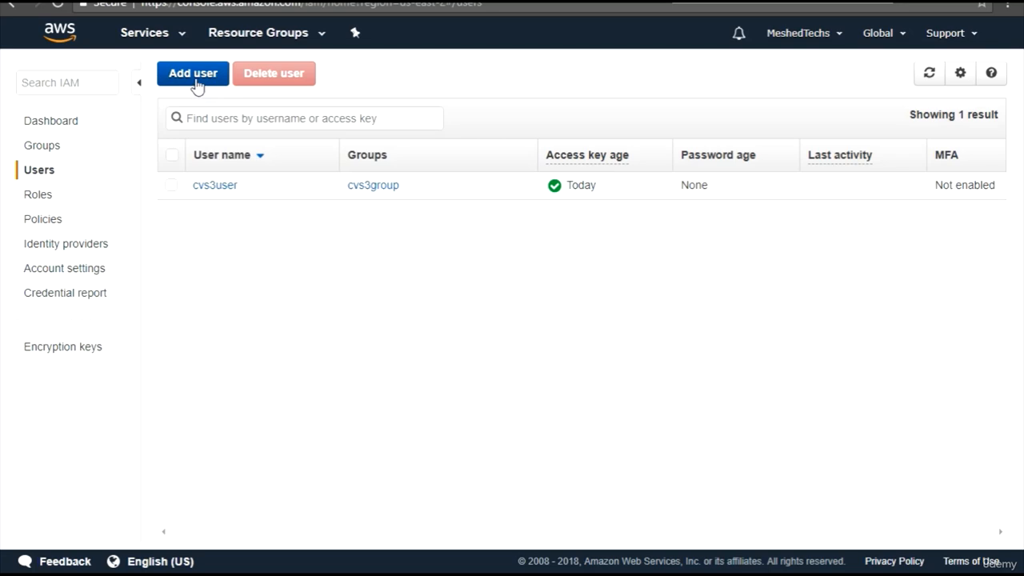
left_click(195, 80)
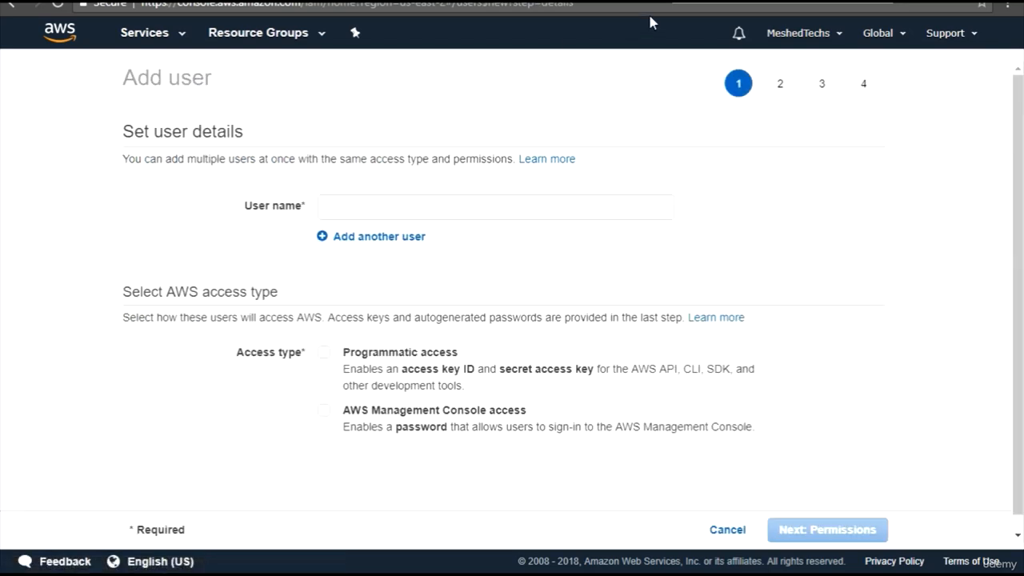
left_click(302, 203)
type("cvuser")
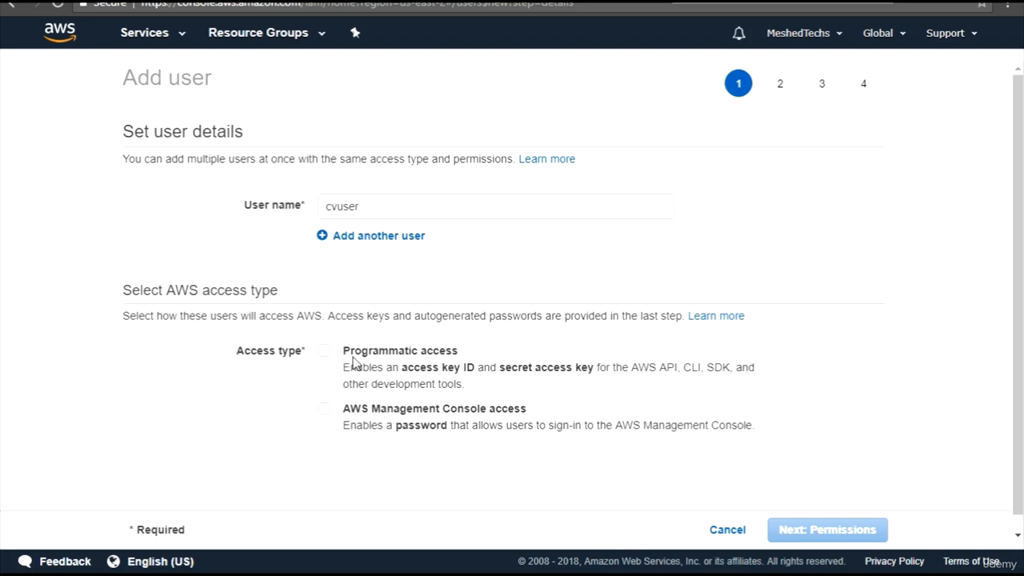
left_click(323, 352)
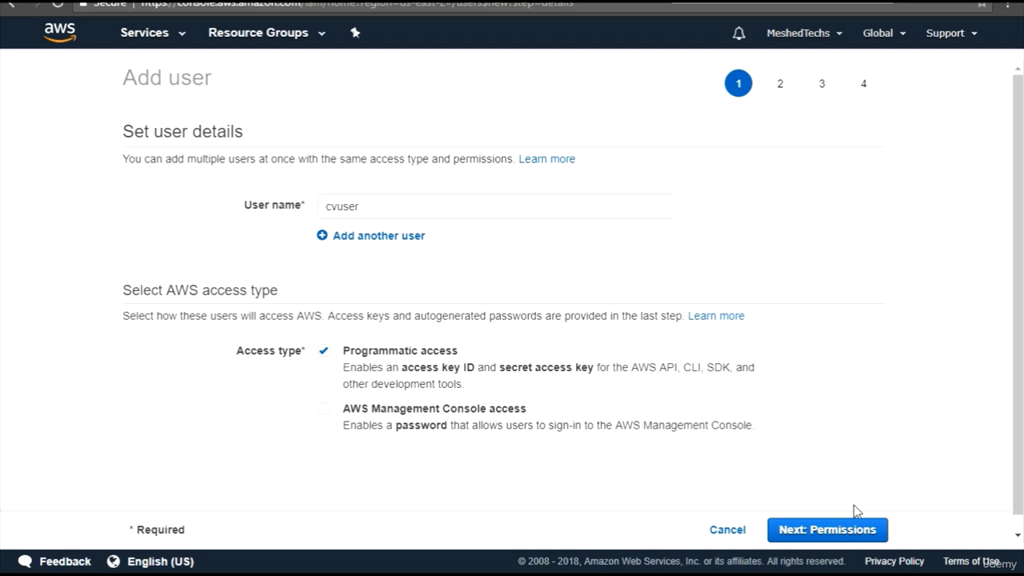
left_click(853, 531)
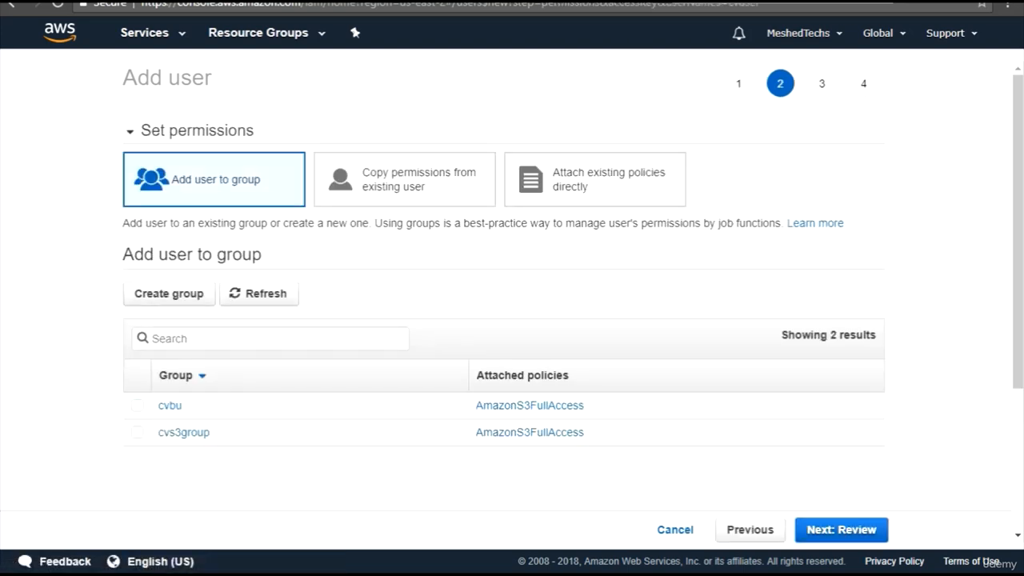
- Add cvuser to the cvbu group, review the details and create the user
left_click(137, 405)
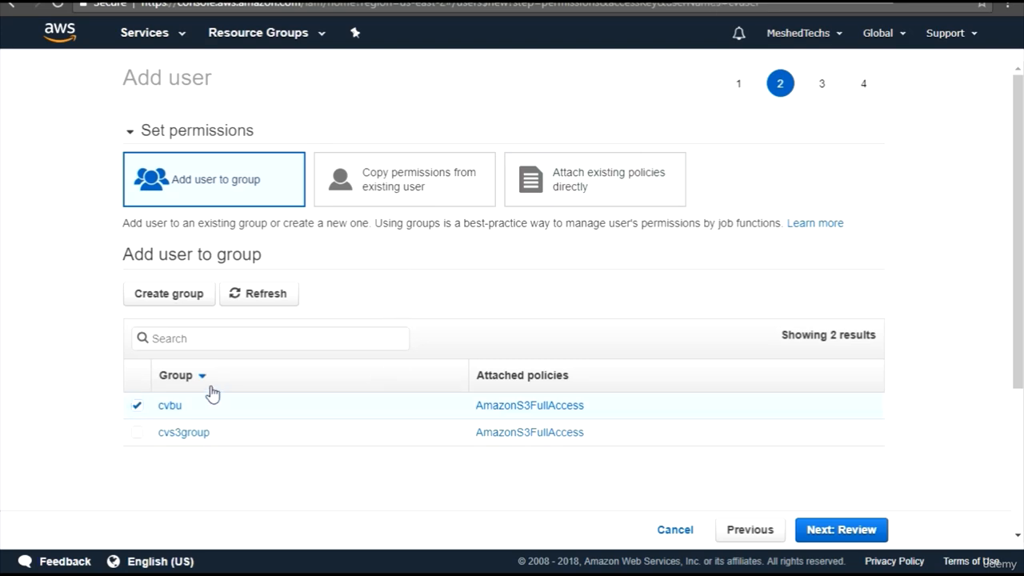
scroll(608, 308, "down", 2)
scroll(622, 304, "up", 1)
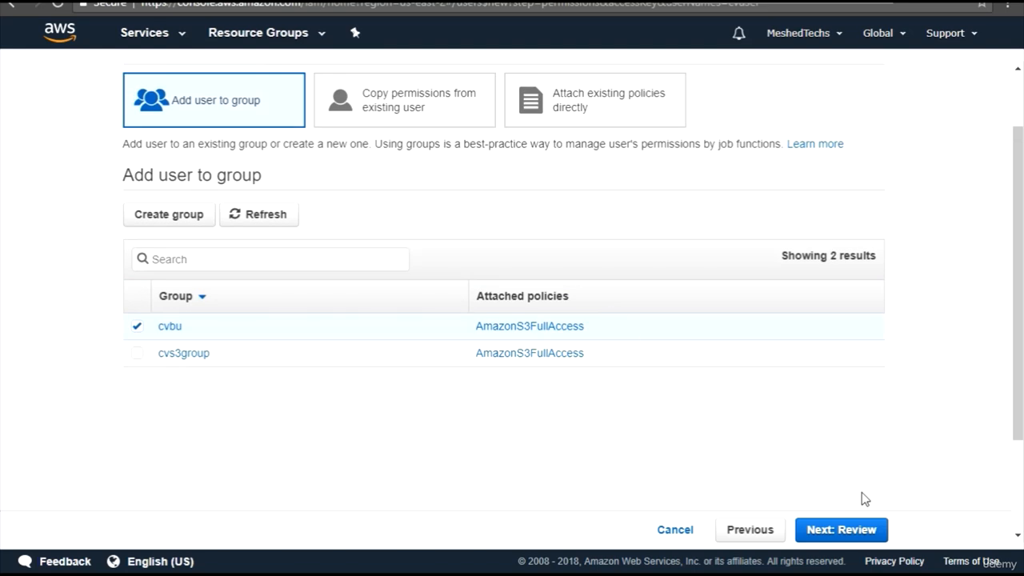
left_click(856, 533)
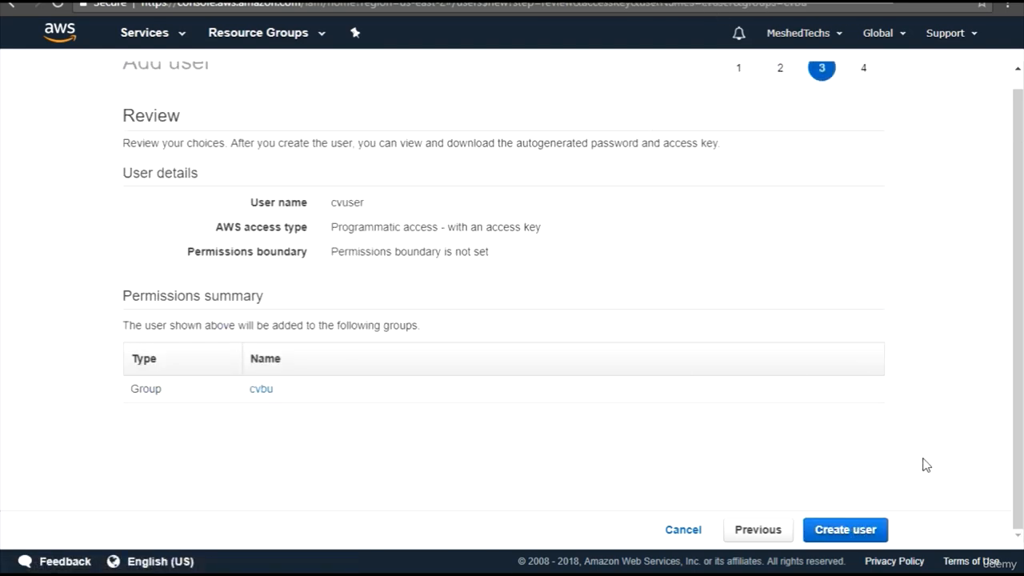
left_click(863, 531)
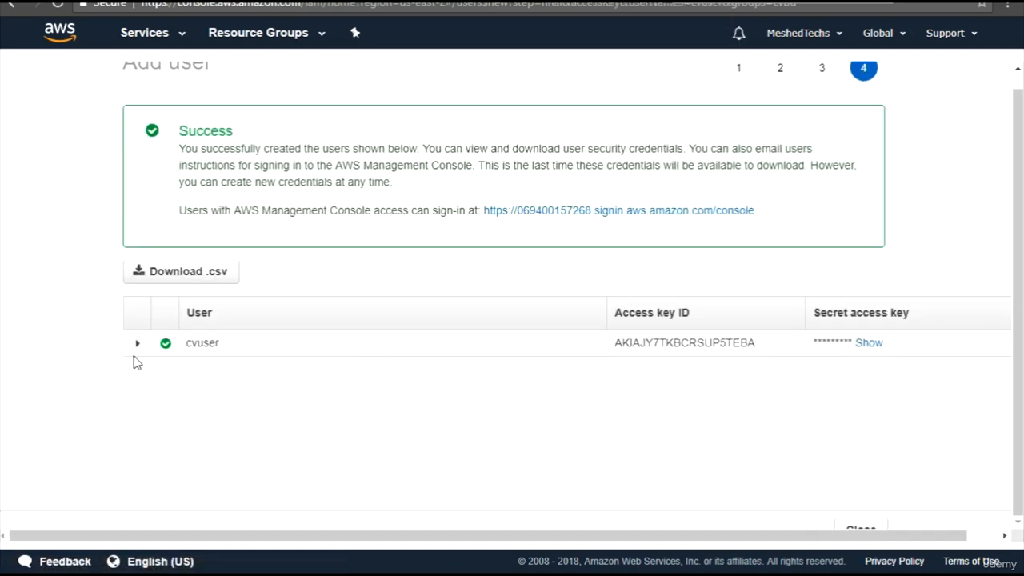
- Expand the cvuser creation details, reveal the secret access key and highlight it together with the access key ID
left_click(137, 343)
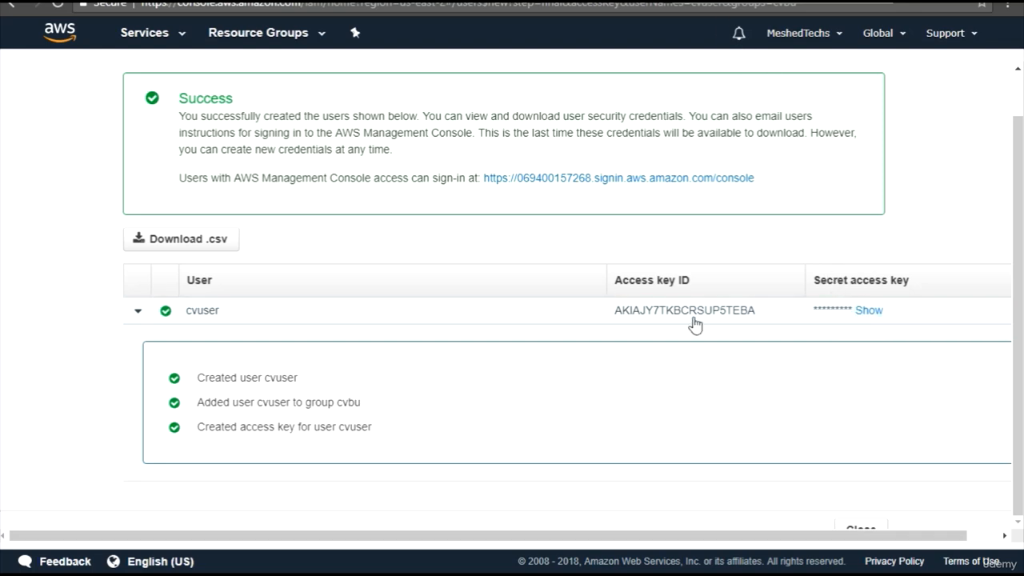
double_click(868, 313)
left_click(728, 542)
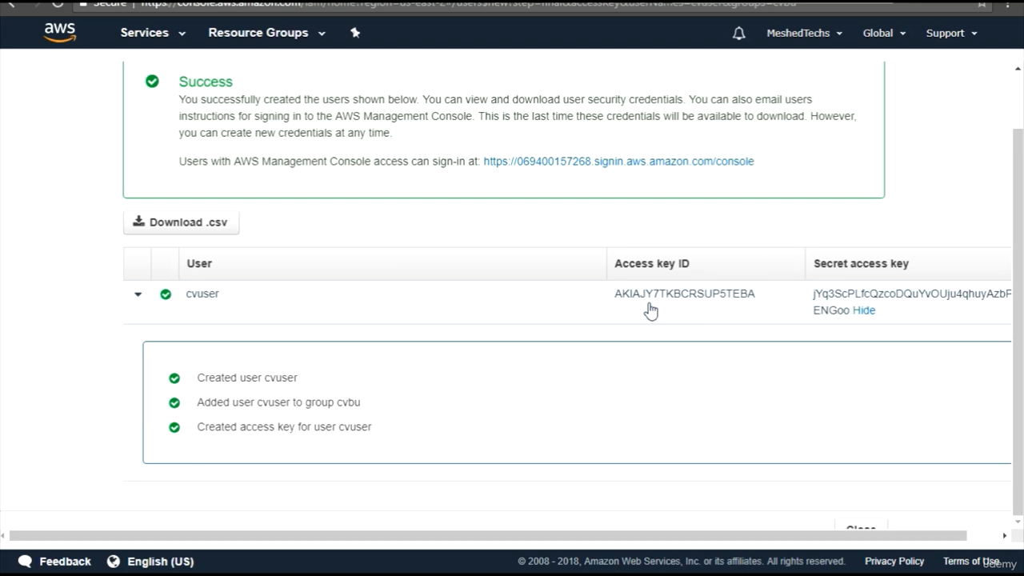
left_click_drag(612, 296, 853, 318)
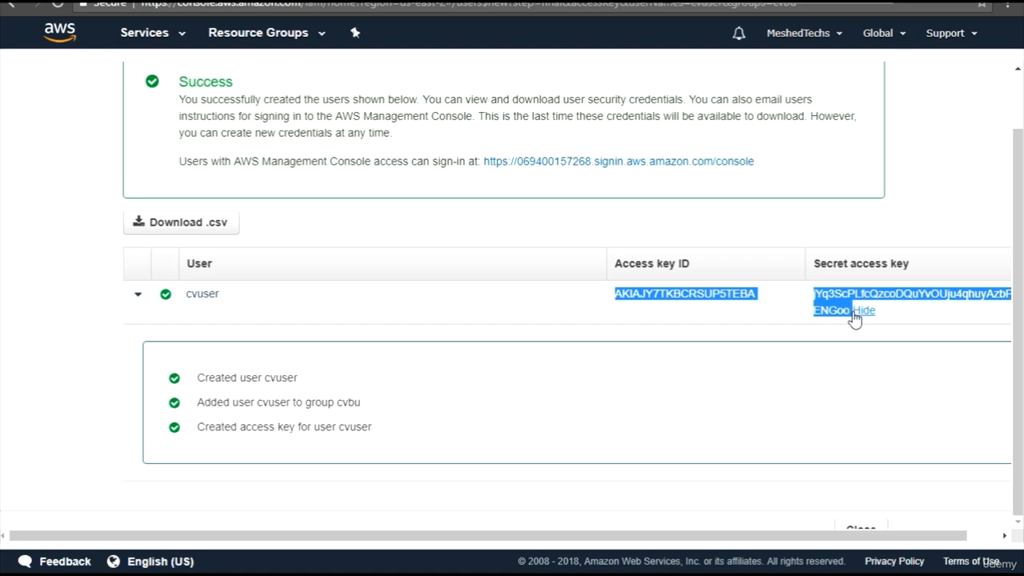
left_click(753, 234)
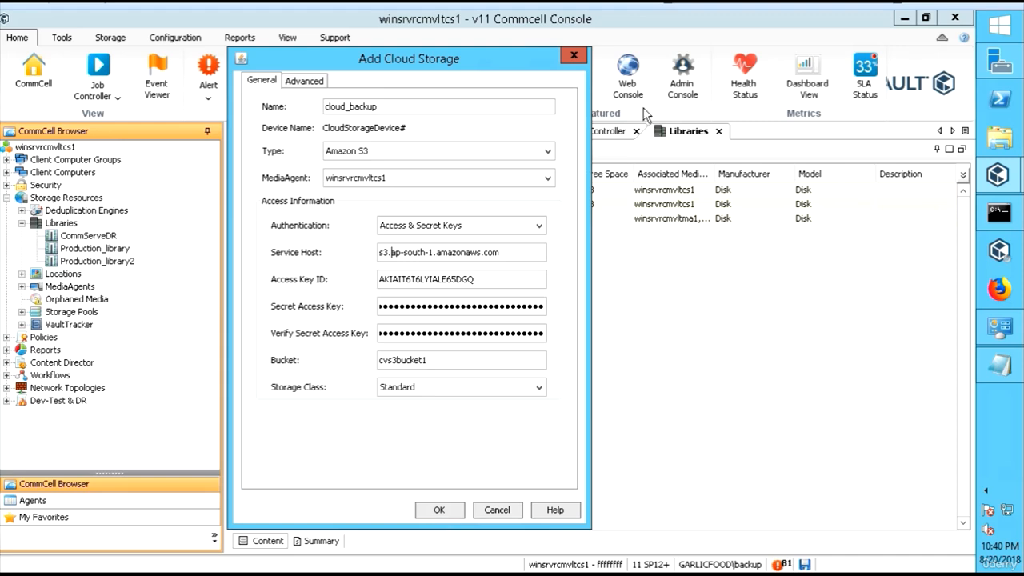
- Create the cloud_backup library in Commvault with the filled-in access keys, and view its mount path and available actions
key("Return")
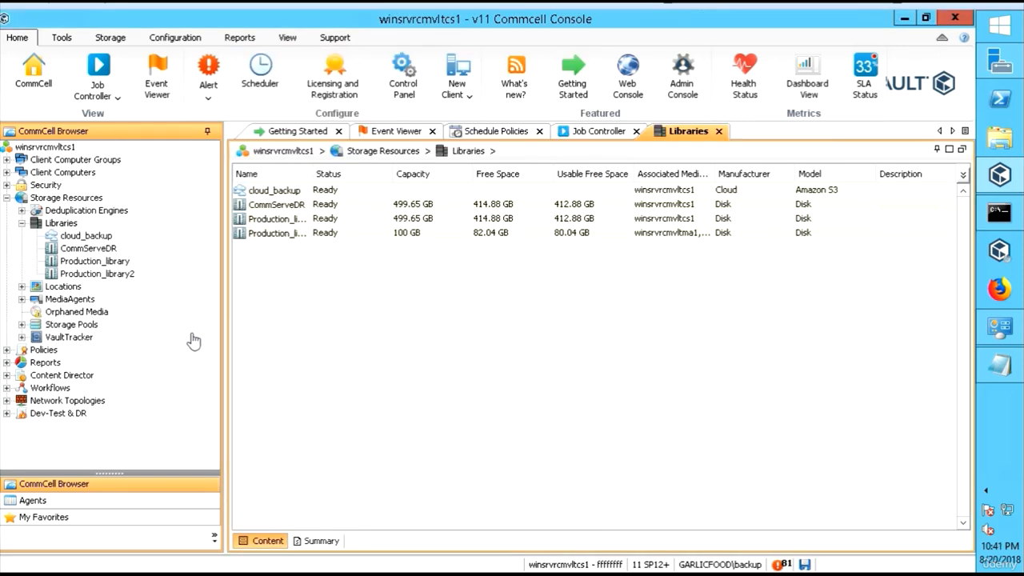
left_click(95, 238)
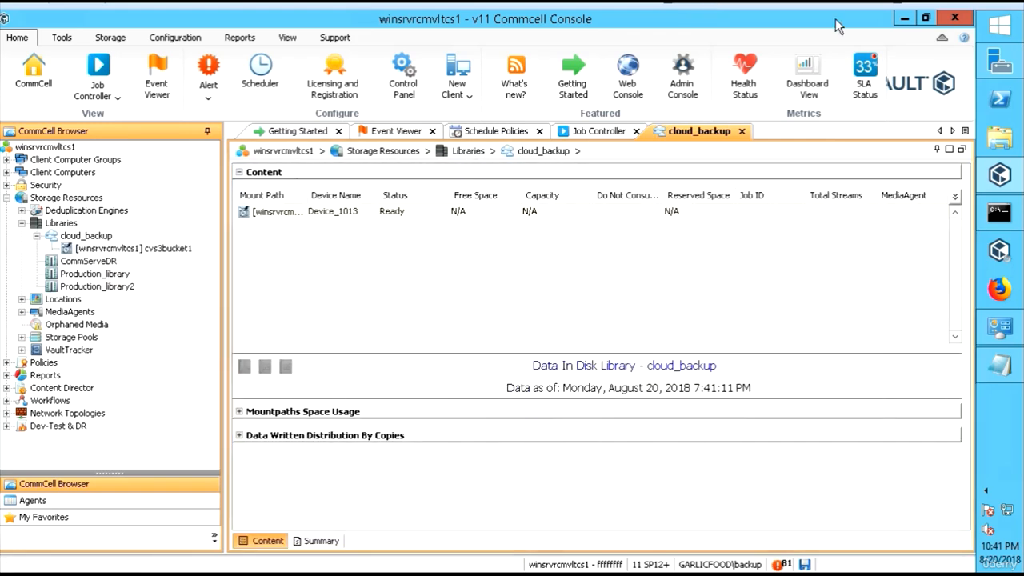
right_click(98, 237)
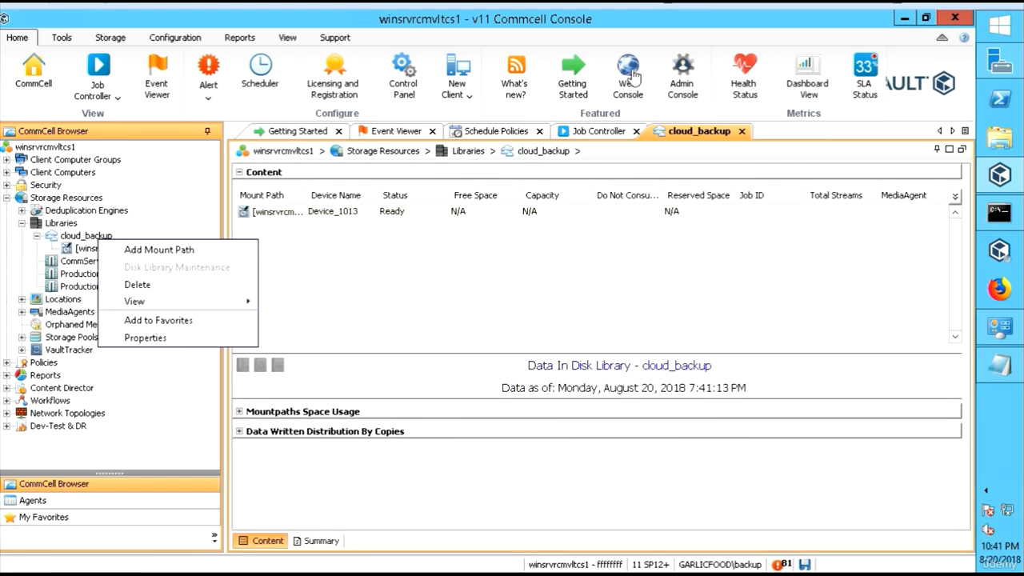
- Examine the cloud_backup library's properties: general settings, mount paths, associations, security and disk usage, and close them without changes
left_click(145, 338)
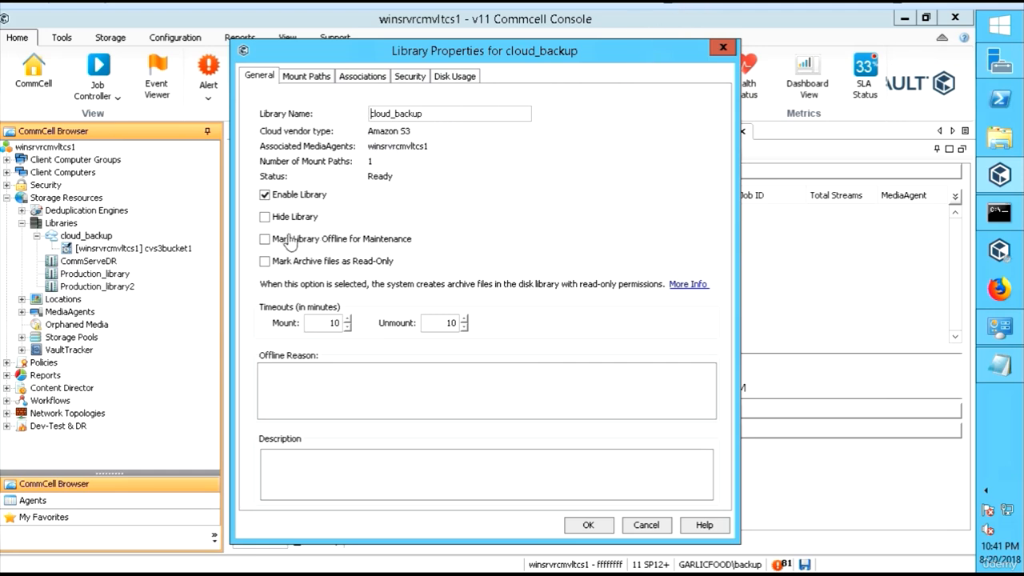
left_click(304, 77)
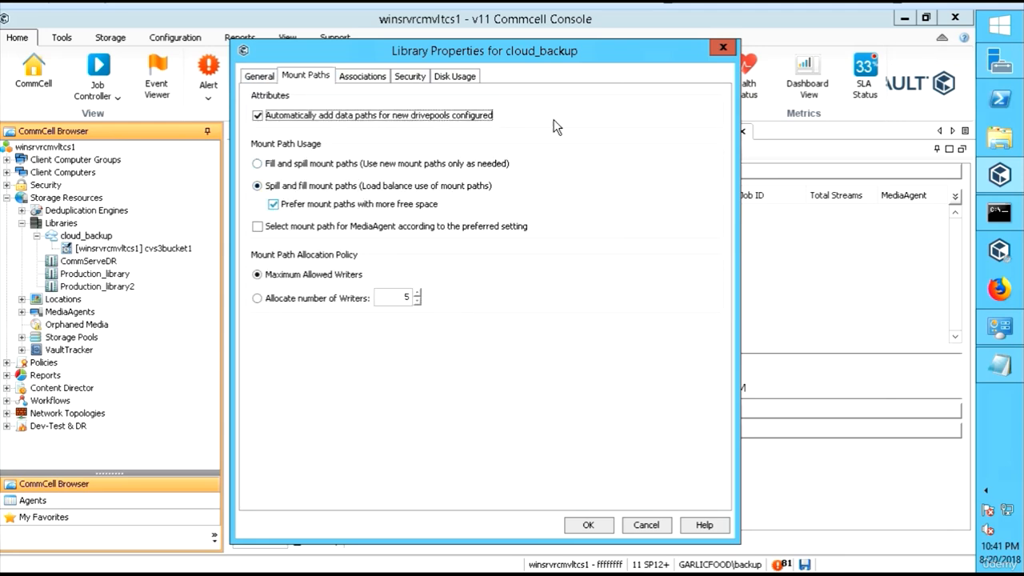
left_click(357, 80)
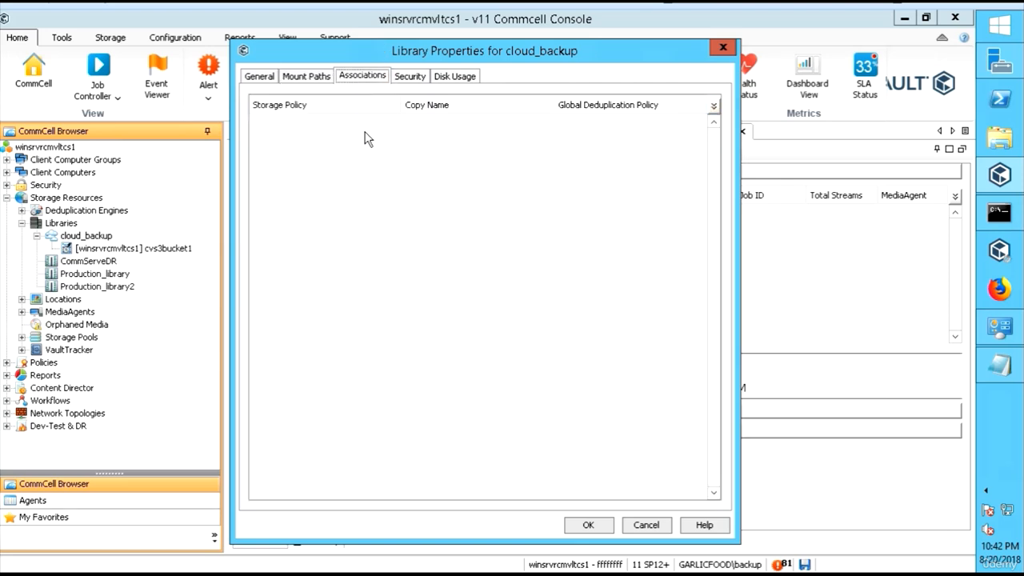
left_click(410, 77)
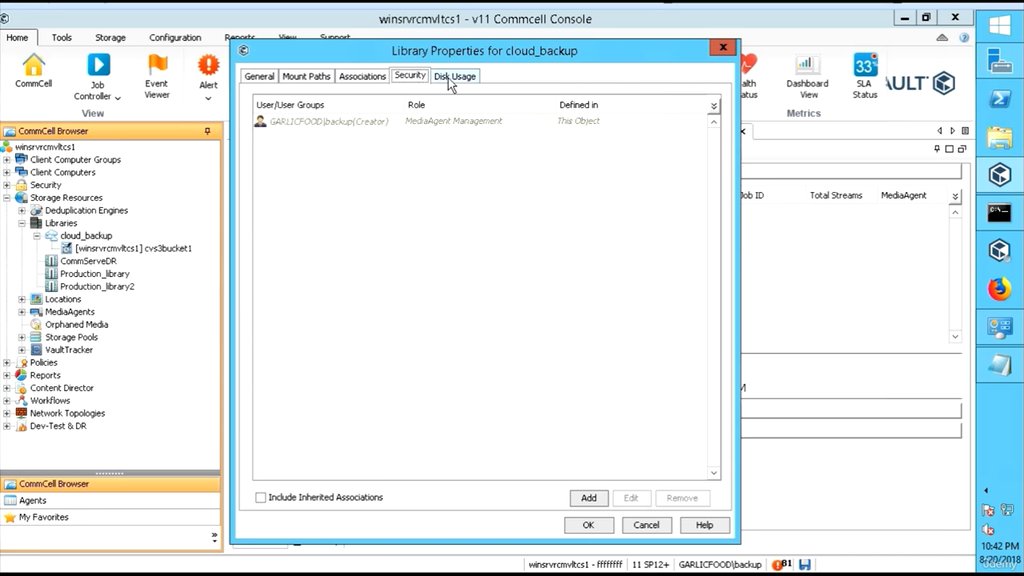
left_click(452, 76)
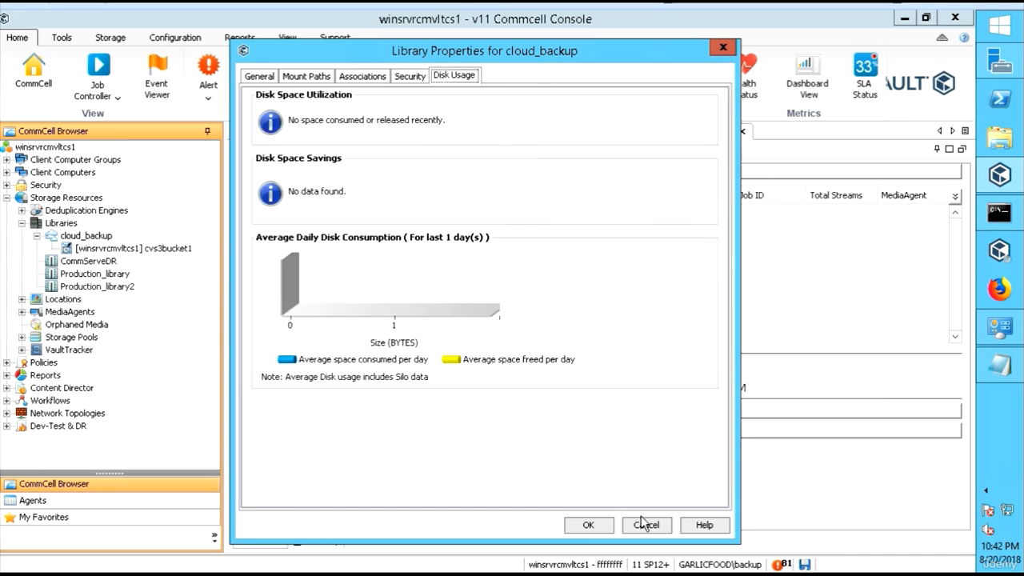
left_click(722, 48)
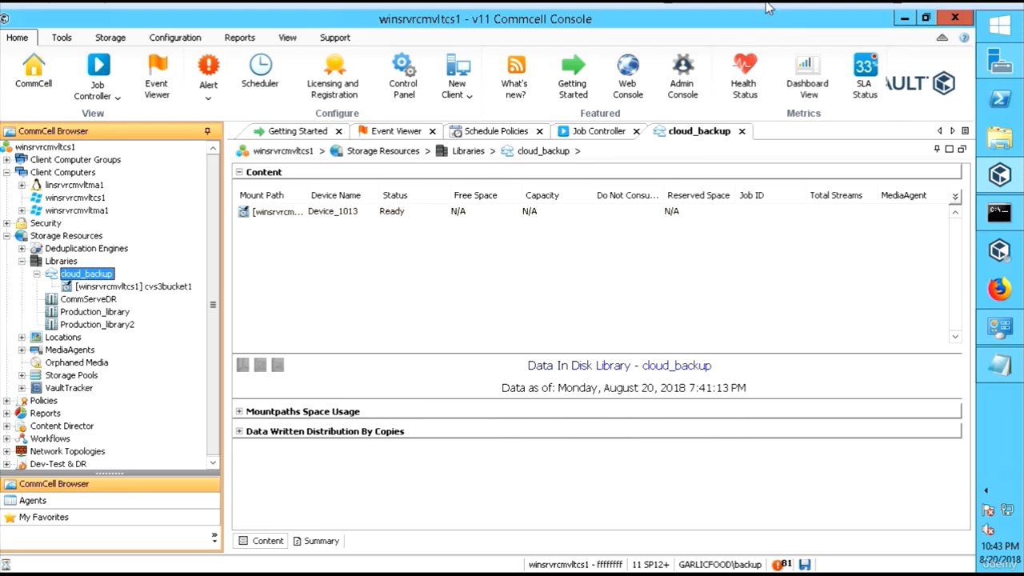
- Start a new storage policy for Data Protection and Archiving named cloud_production
left_click(75, 198)
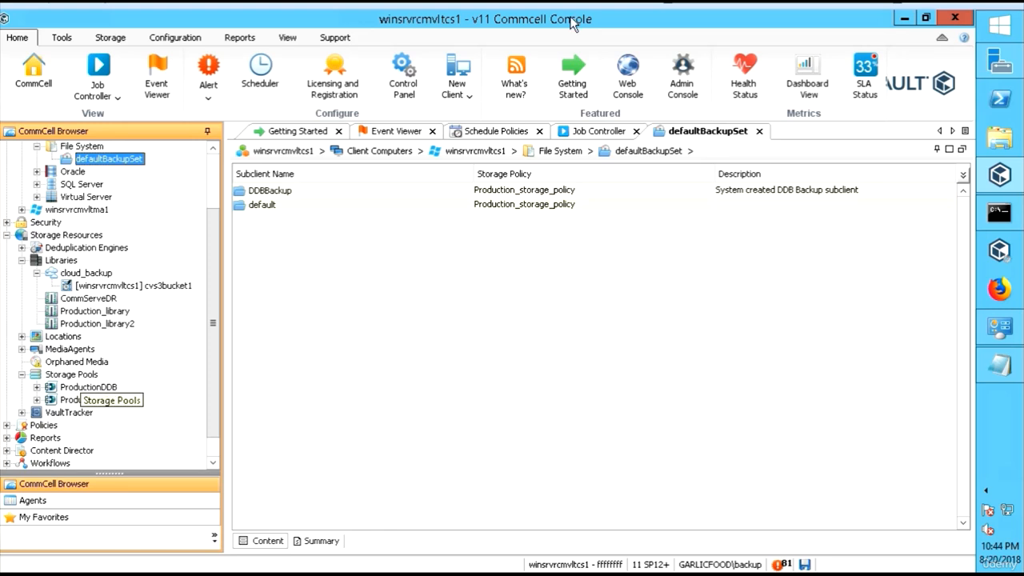
left_click(6, 425)
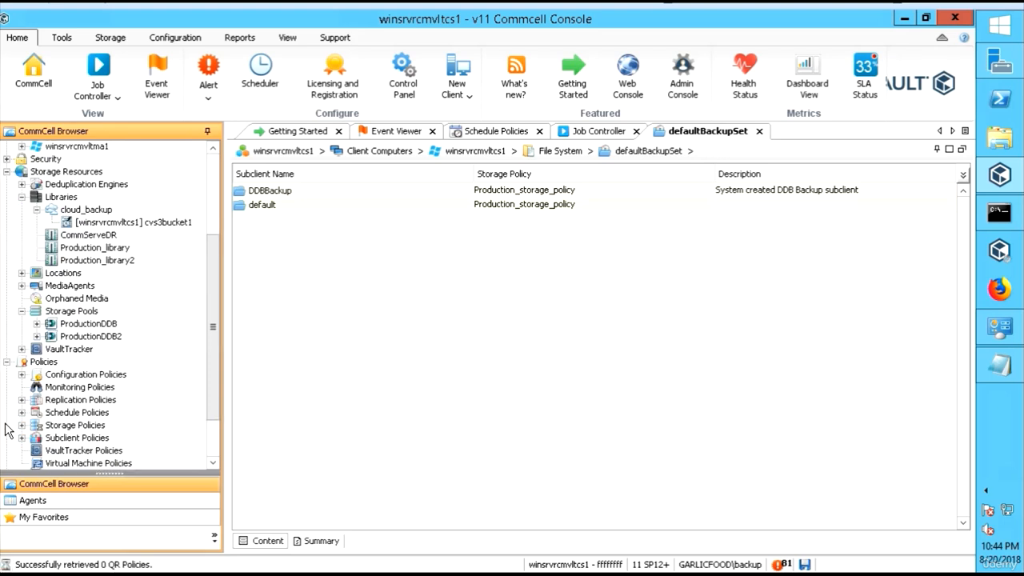
double_click(78, 430)
right_click(78, 430)
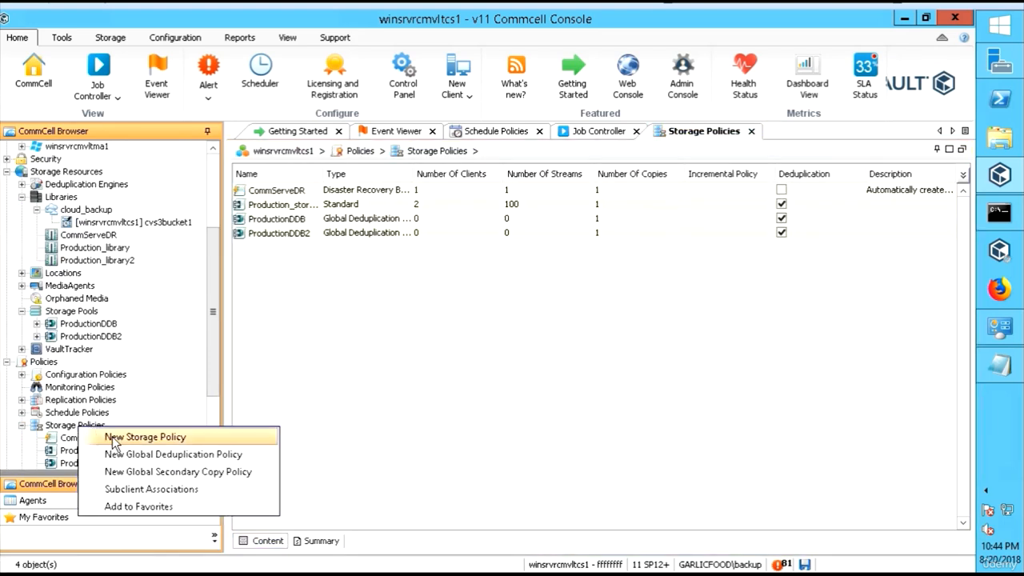
left_click(136, 437)
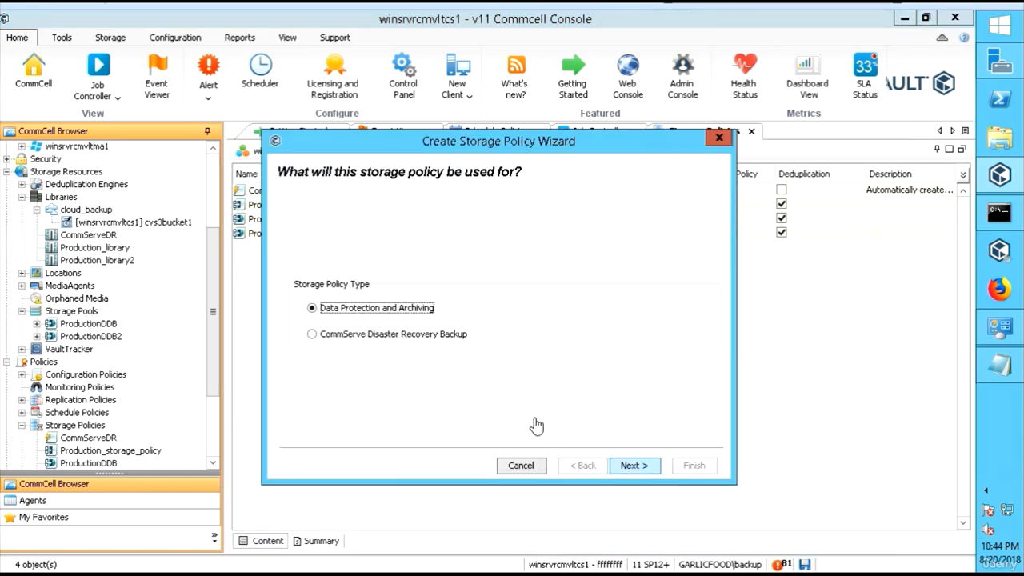
left_click(645, 467)
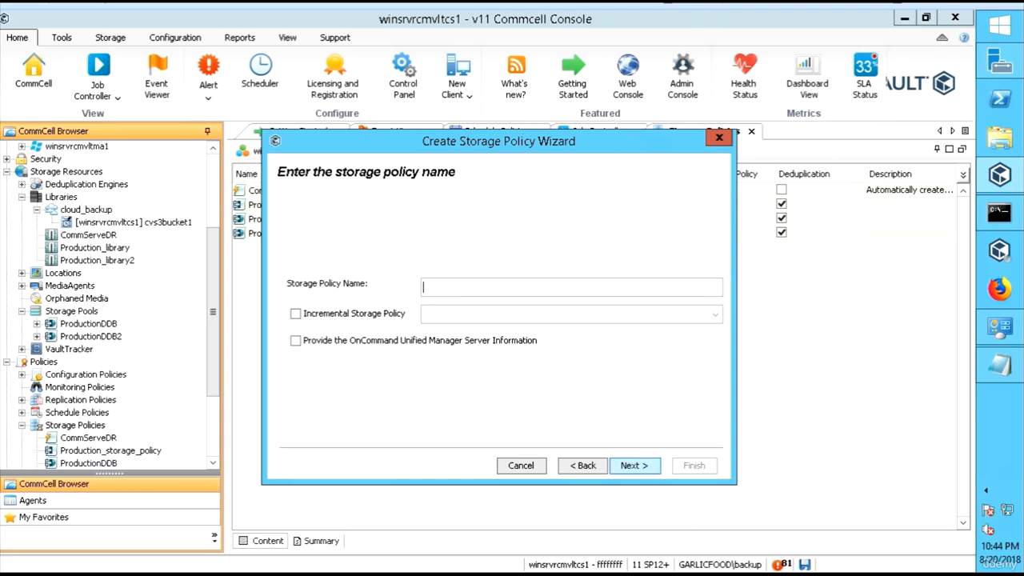
type("cloud_production")
left_click(645, 467)
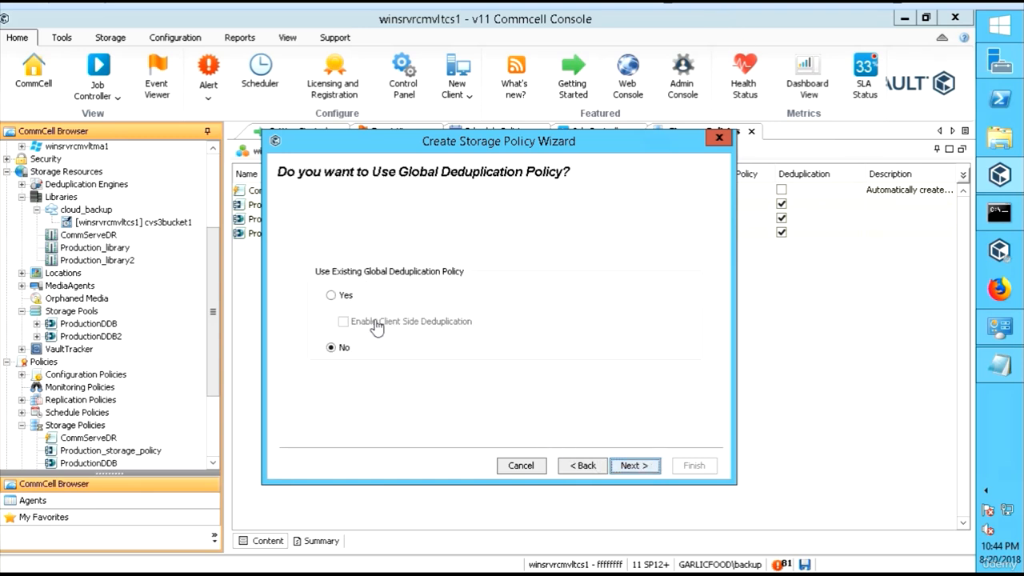
- Use the existing global deduplication policy ProductionDDB for the storage policy, with client side deduplication enabled
left_click(335, 296)
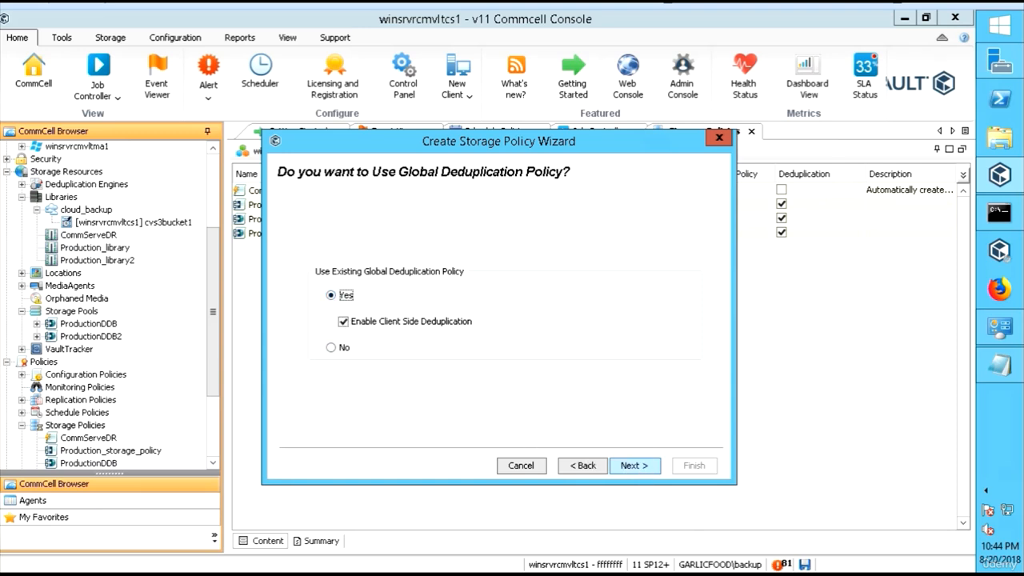
left_click(634, 465)
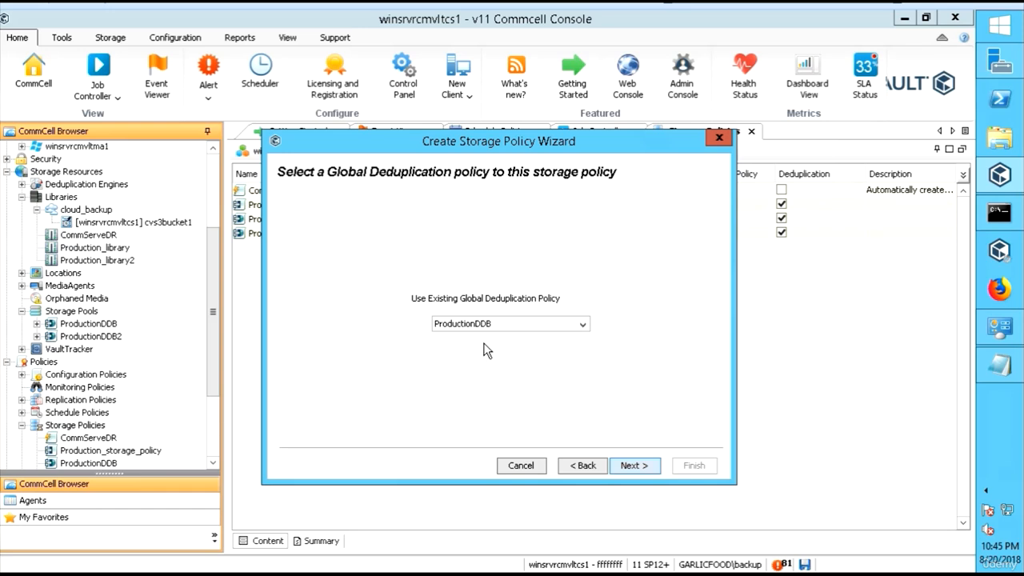
left_click(637, 466)
left_click(582, 470)
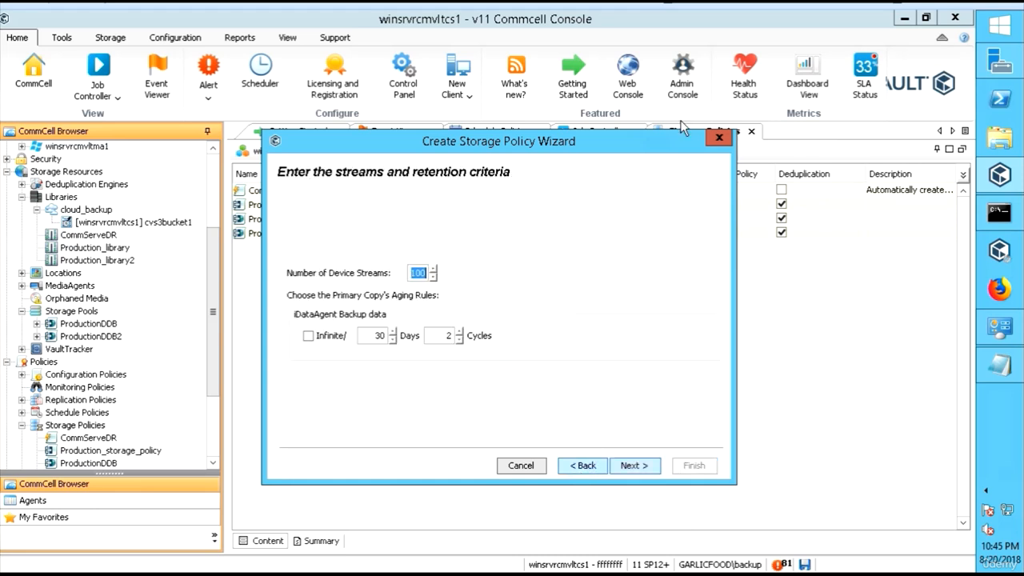
- Set the primary copy's retention to 7 days and 1 cycle, review the policy selections and return to the earlier settings
double_click(374, 337)
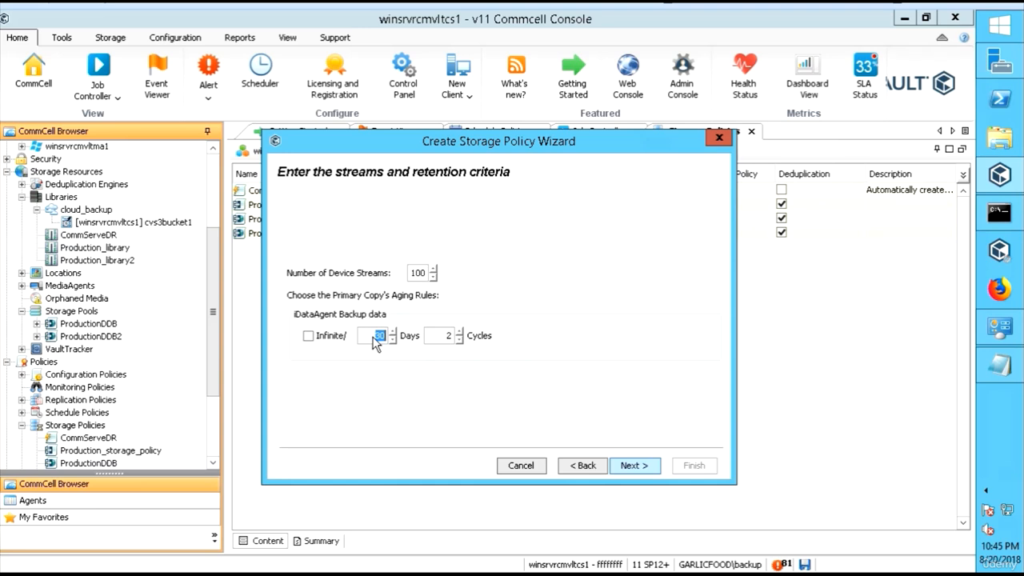
type("7")
left_click(635, 465)
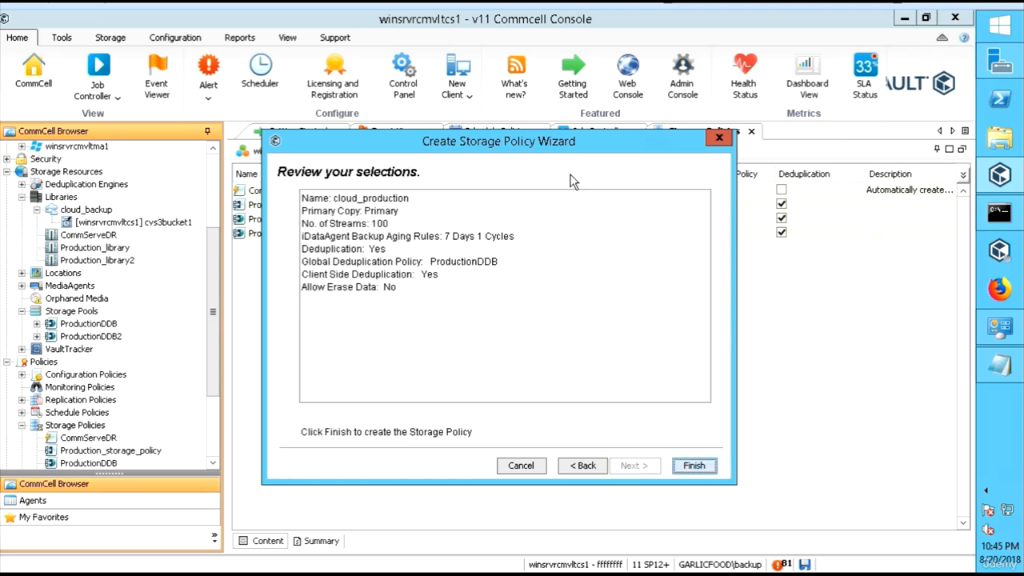
left_click(582, 465)
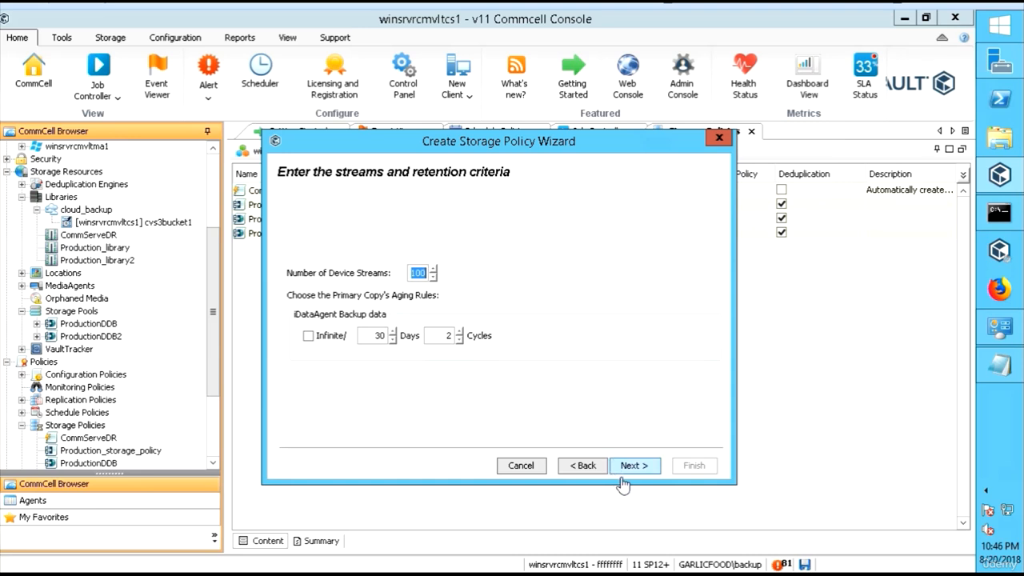
- Re-enter the primary copy's aging rules as 7 days and 1 cycle and proceed in the storage policy wizard
double_click(371, 336)
type("71")
left_click(460, 340)
left_click(460, 339)
left_click(460, 339)
left_click(634, 464)
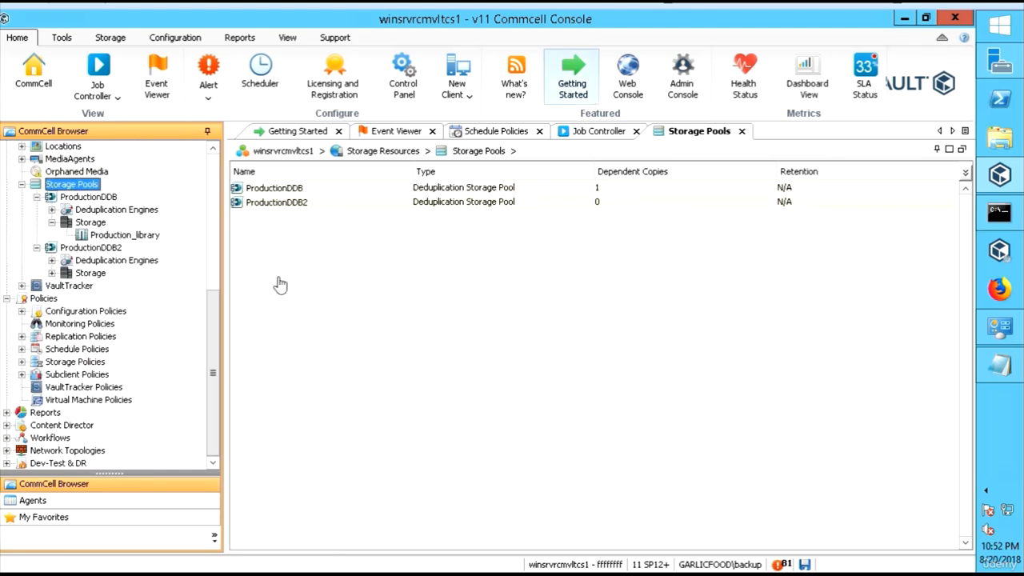
- Start a new cloud storage pool named storage_cloud on the cloud_backup library, leaving the advanced primary copy settings as they are
right_click(90, 188)
mouse_move(200, 193)
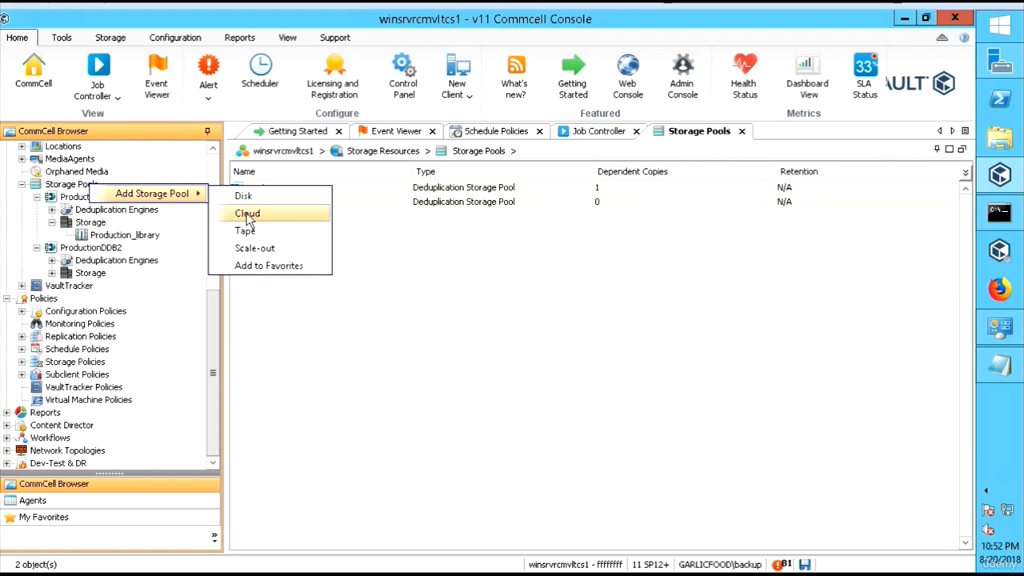
left_click(248, 215)
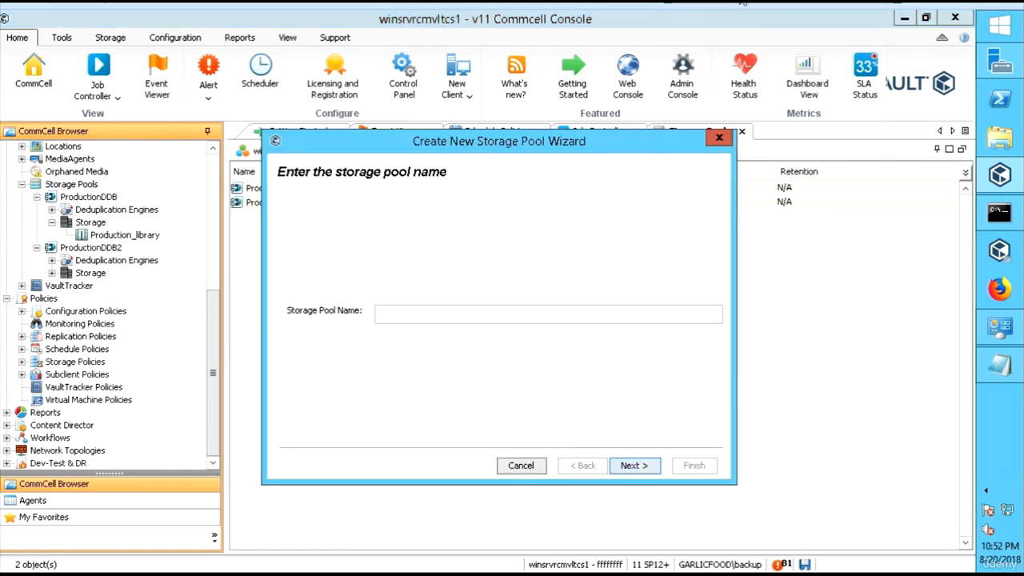
type("storage_cloud")
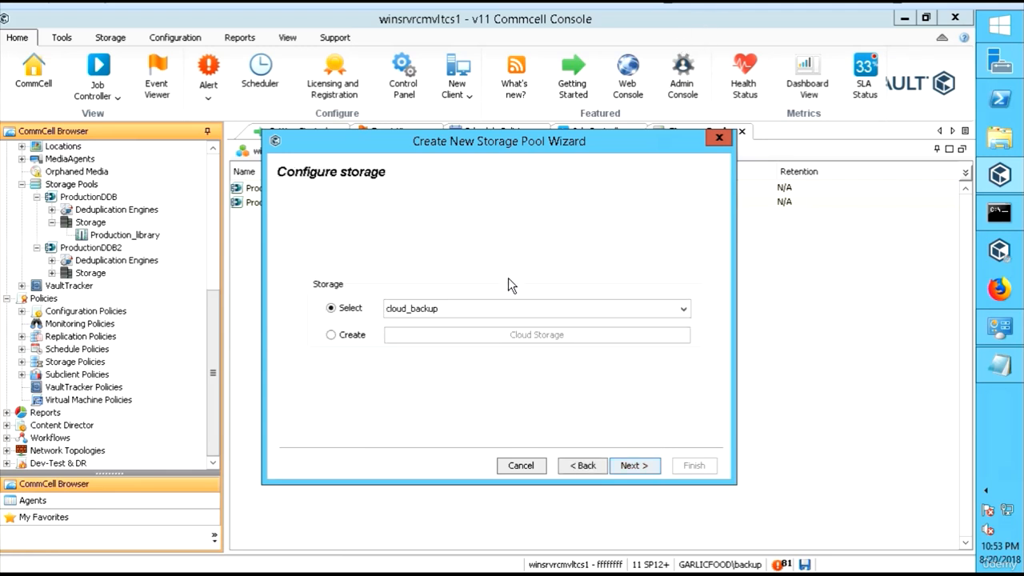
left_click(483, 311)
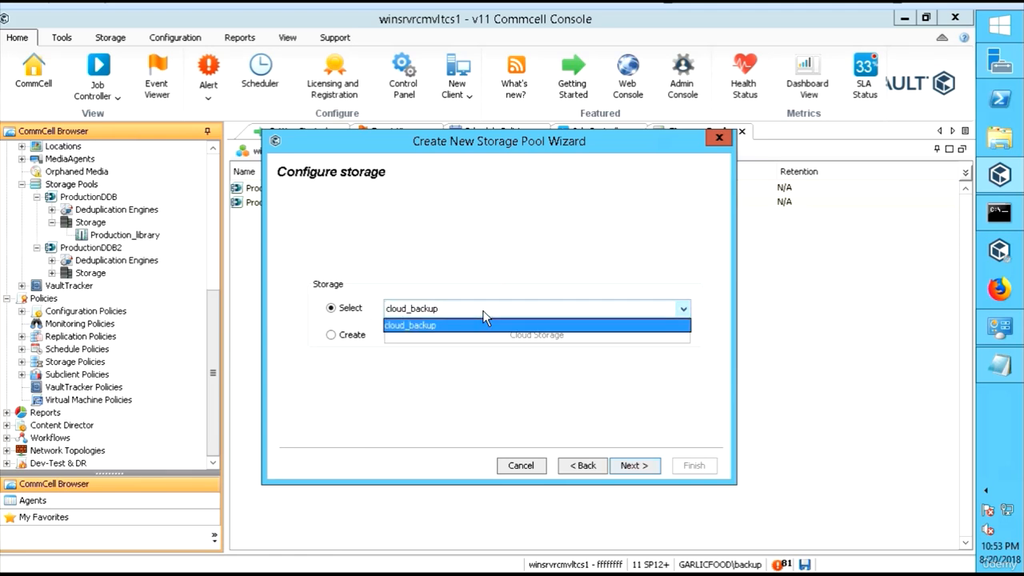
left_click(498, 324)
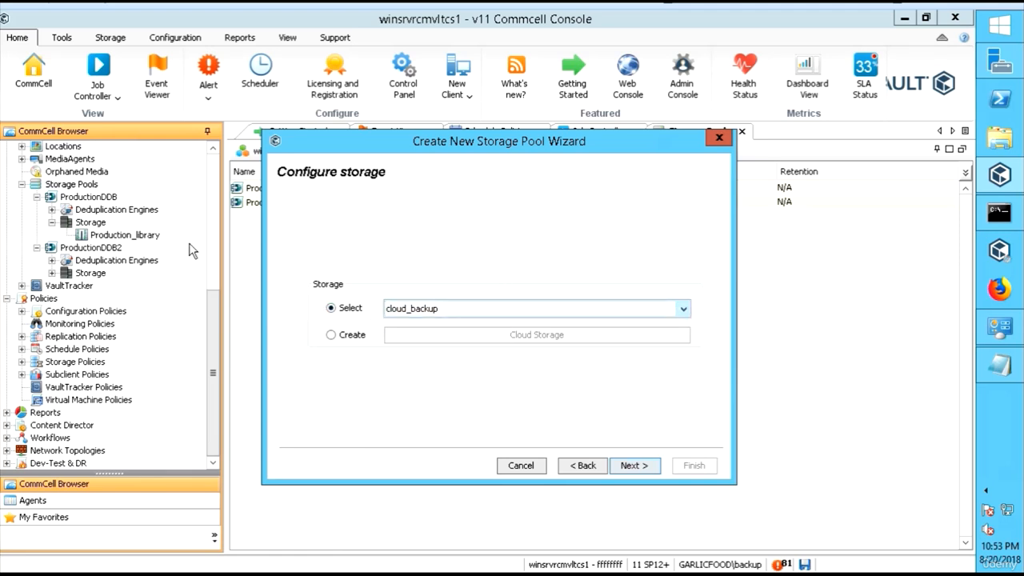
left_click(636, 467)
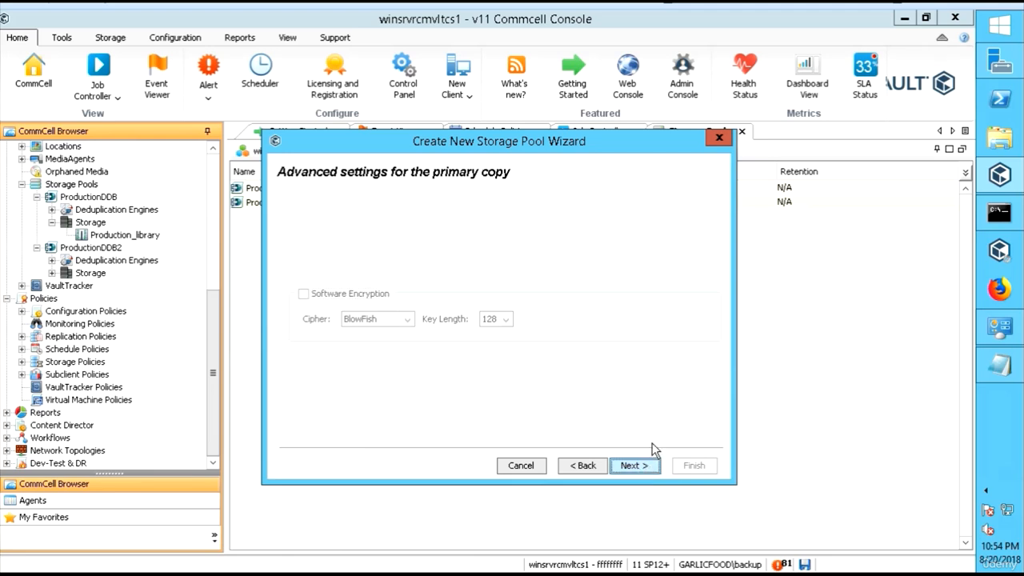
left_click(642, 469)
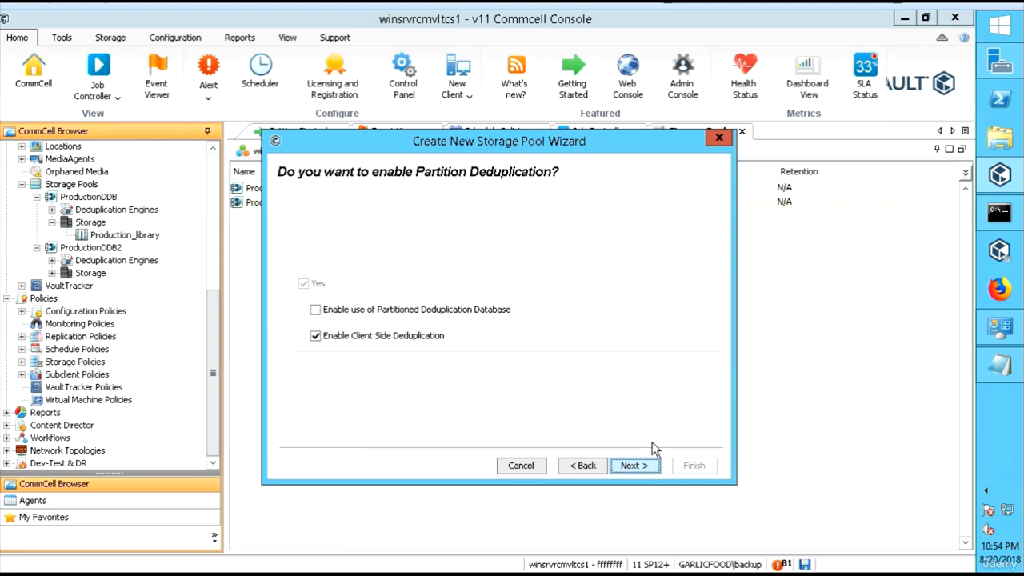
- Enable the partitioned deduplication database for the pool, with two partitions at C:\Production_DDB_Part1 and E:\ddb_part3
left_click(316, 311)
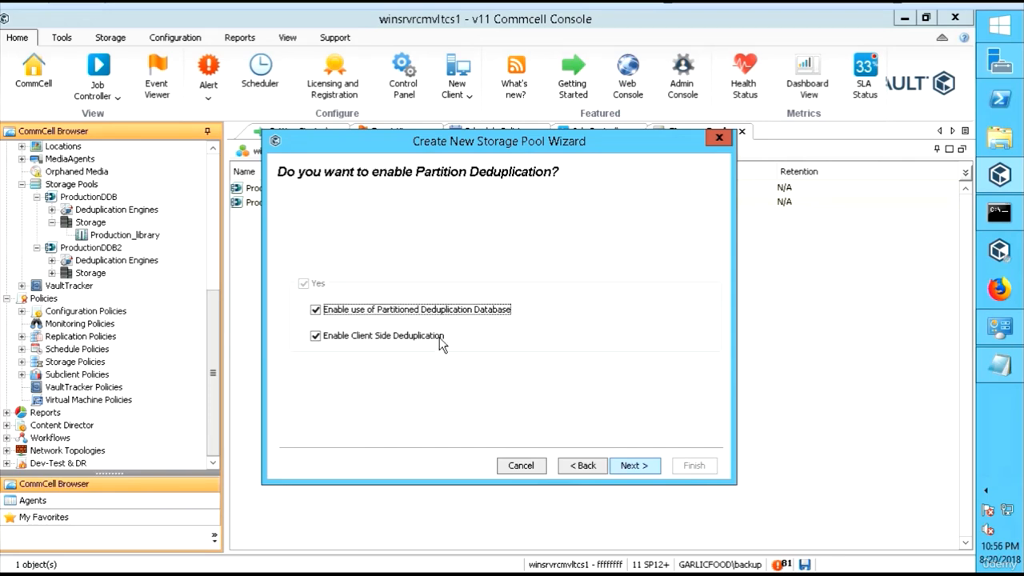
left_click(634, 466)
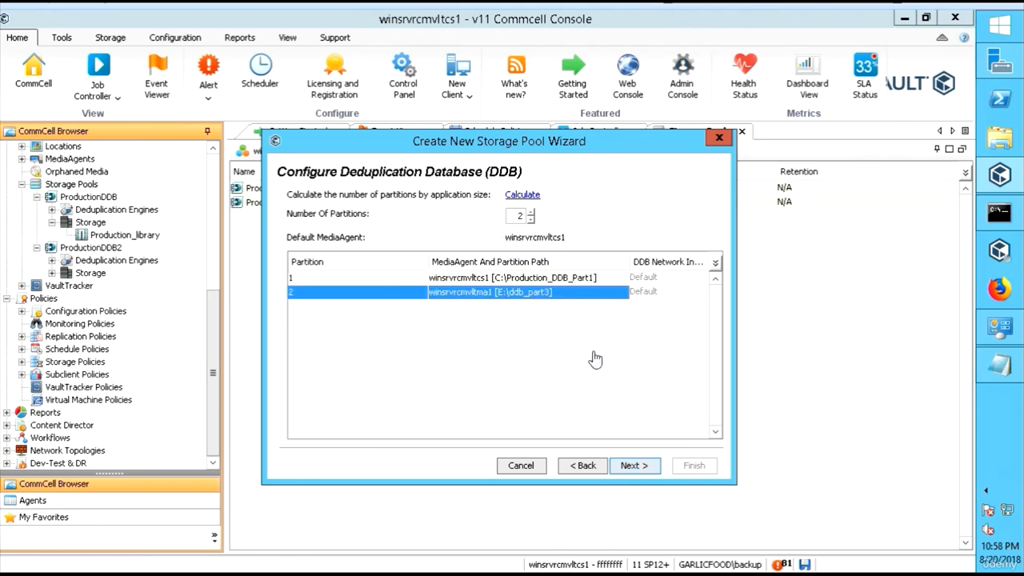
left_click(633, 466)
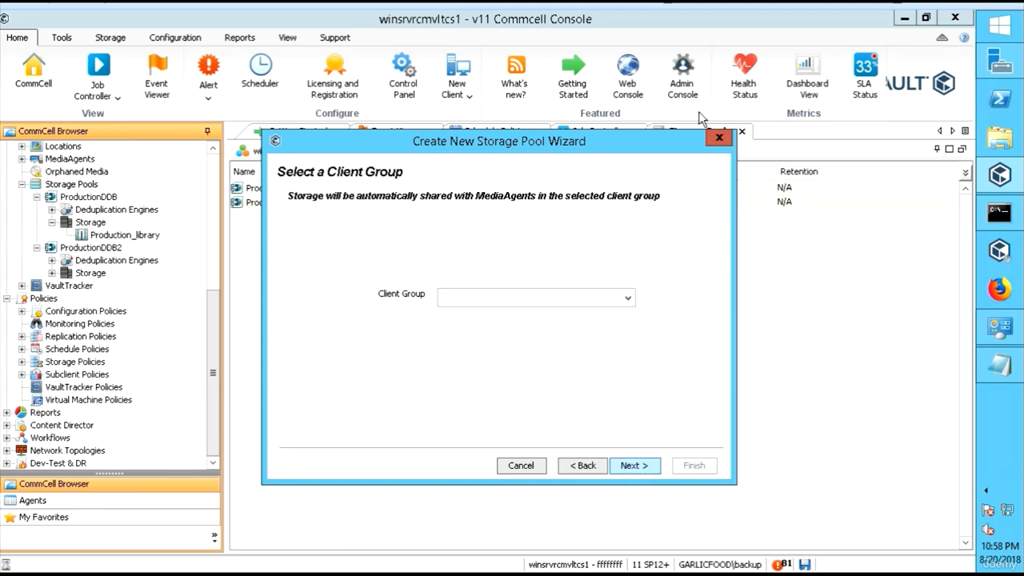
- Share the pool's storage with windows_client_group, dismiss the path error and finish creating the storage_cloud pool
left_click(627, 297)
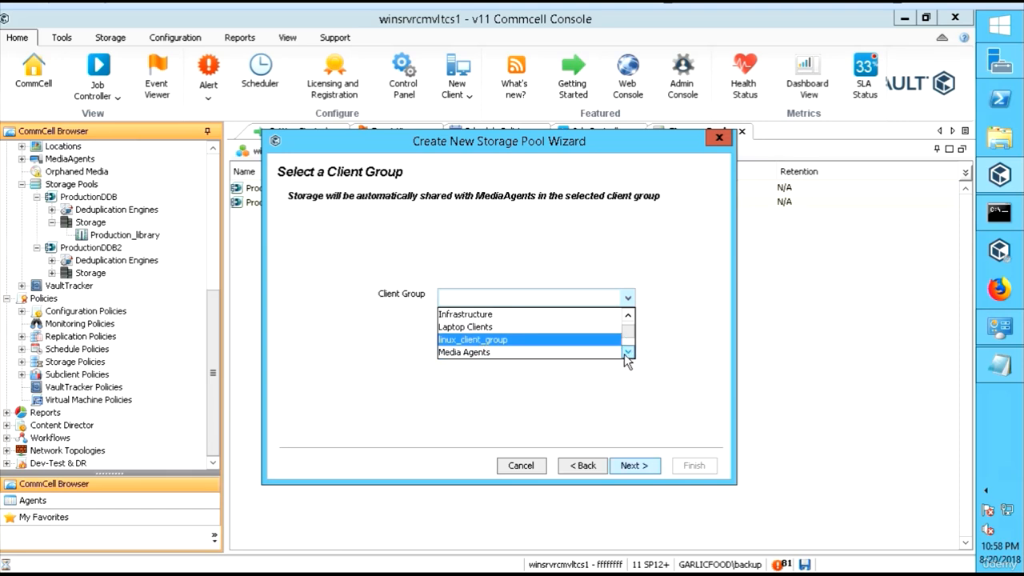
left_click(629, 352)
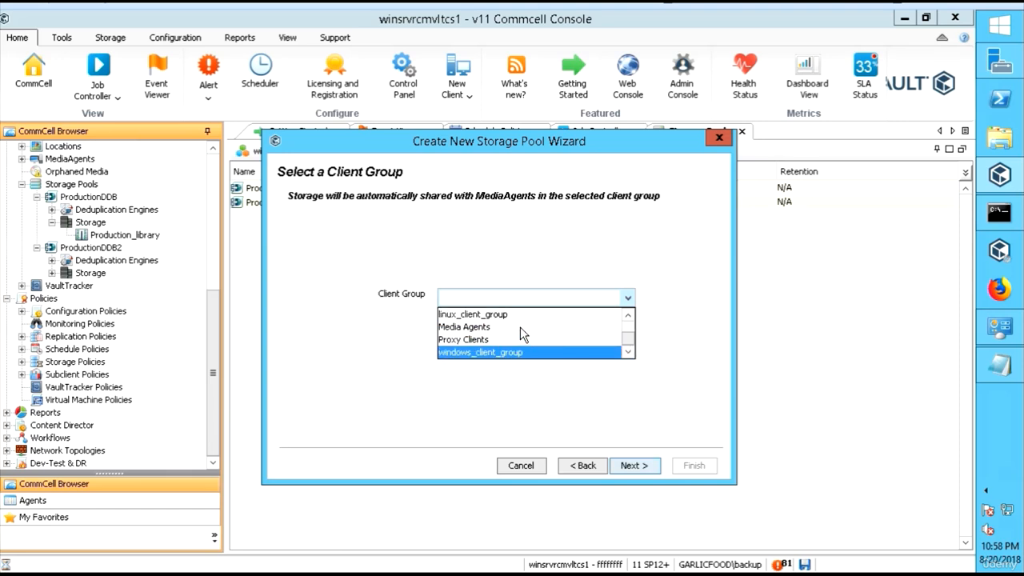
left_click(571, 353)
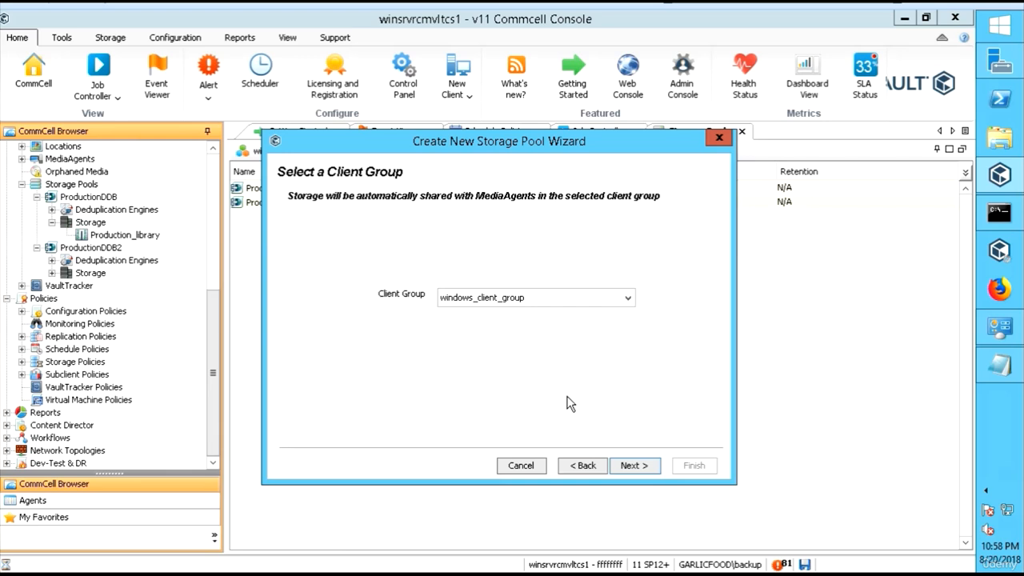
left_click(634, 467)
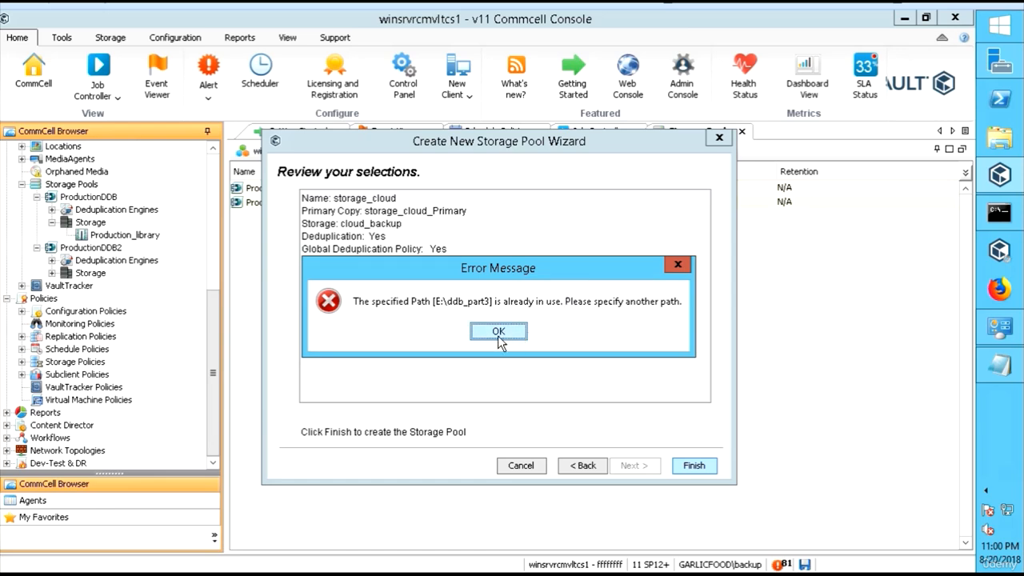
left_click(499, 331)
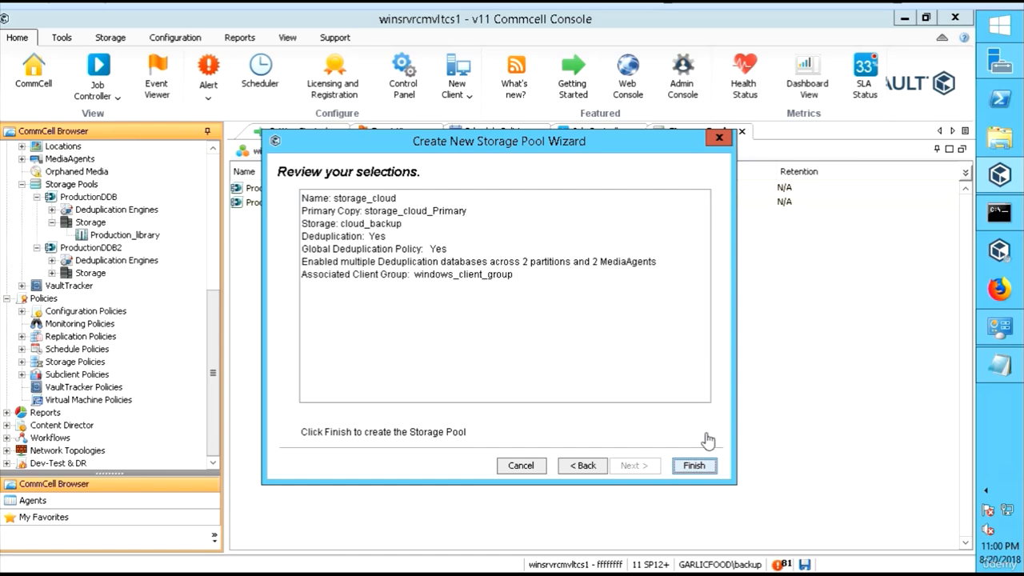
left_click(695, 465)
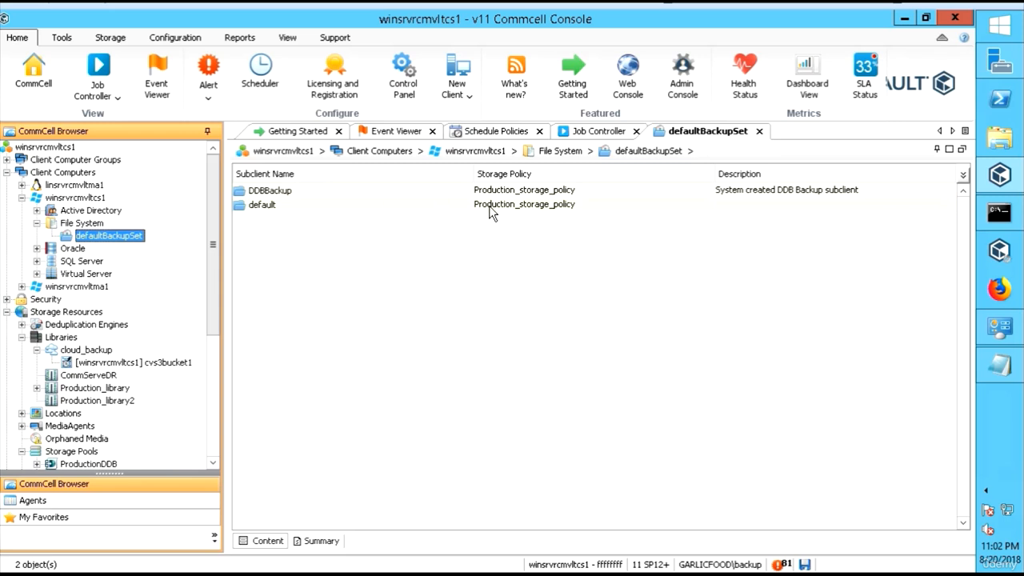
- Check which storage policies are available for the default subclient of winsrvrcmvltcs1's file system backup set
left_click(553, 207)
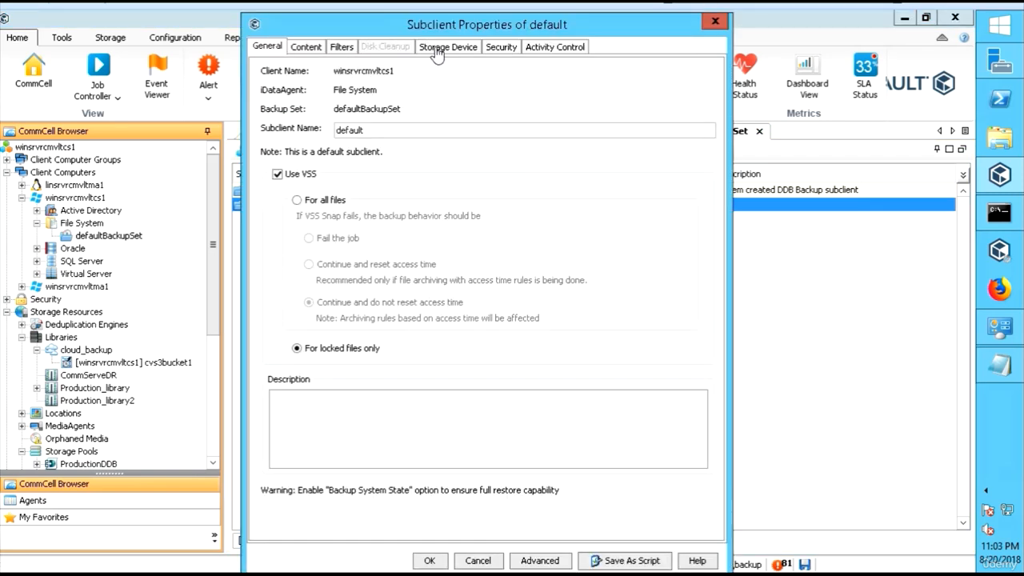
left_click(436, 50)
left_click(400, 127)
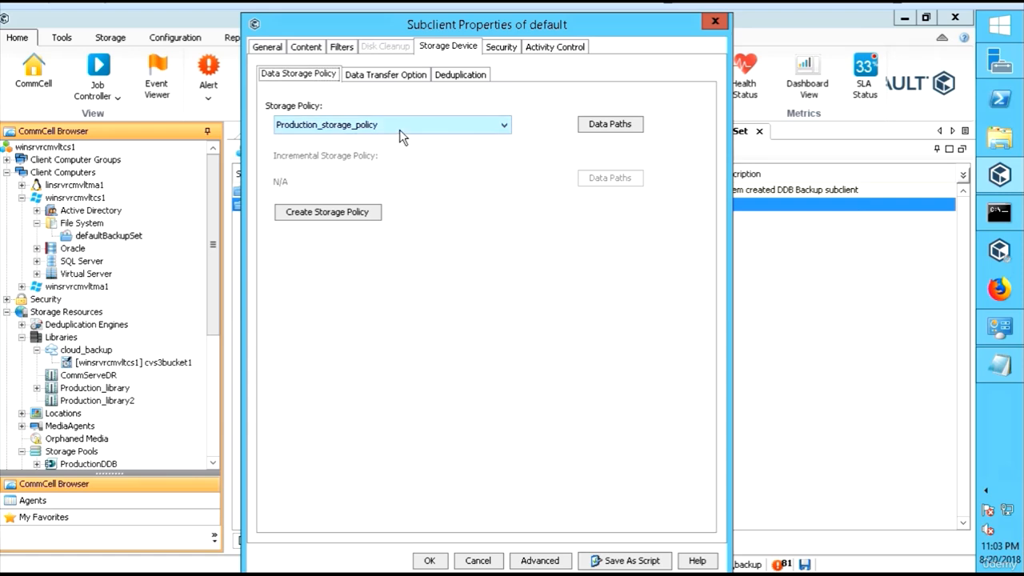
left_click(382, 141)
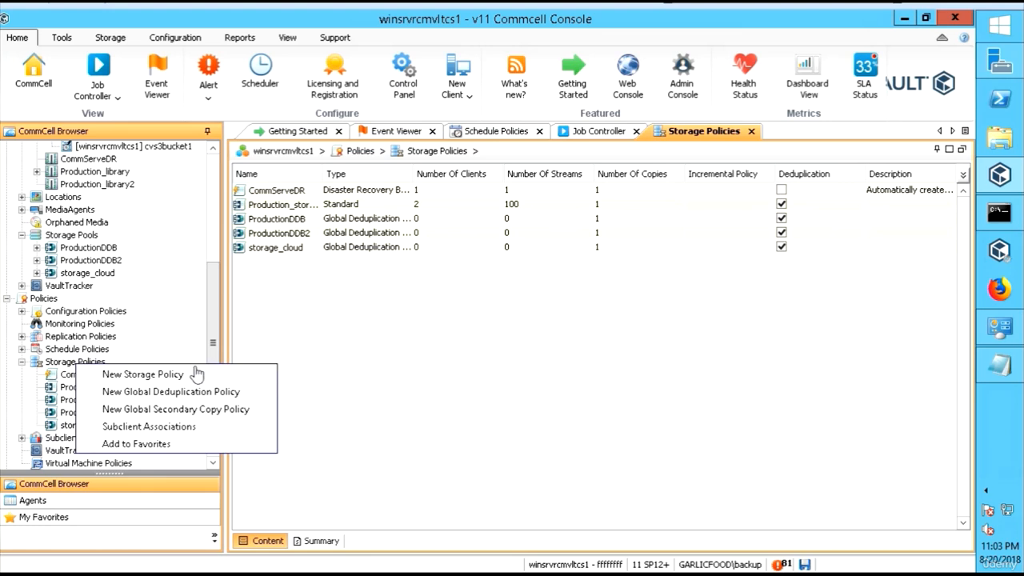
- Start a new Data Protection and Archiving storage policy named prod_cloud
left_click(152, 374)
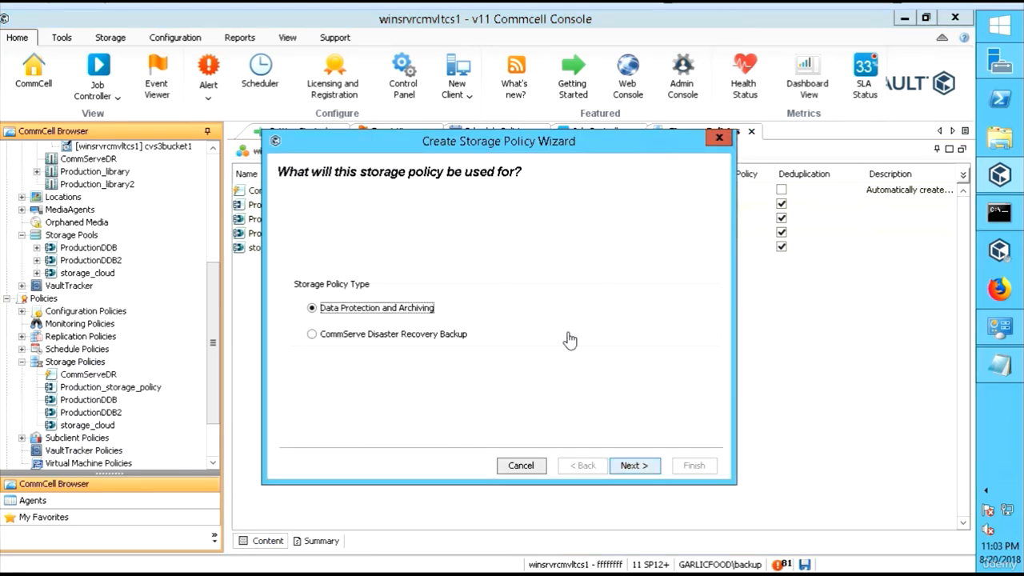
left_click(645, 464)
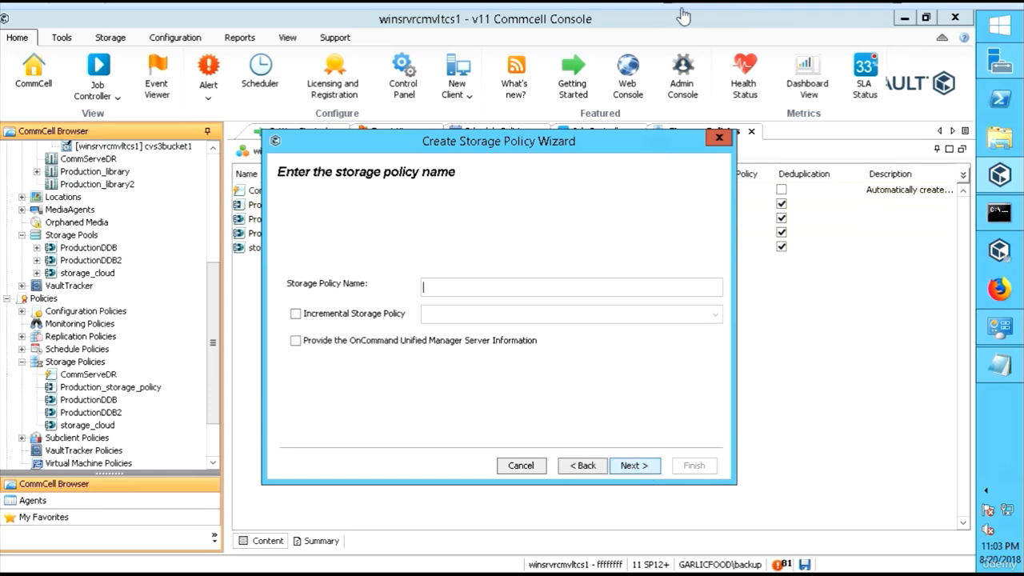
type("prod_cloud")
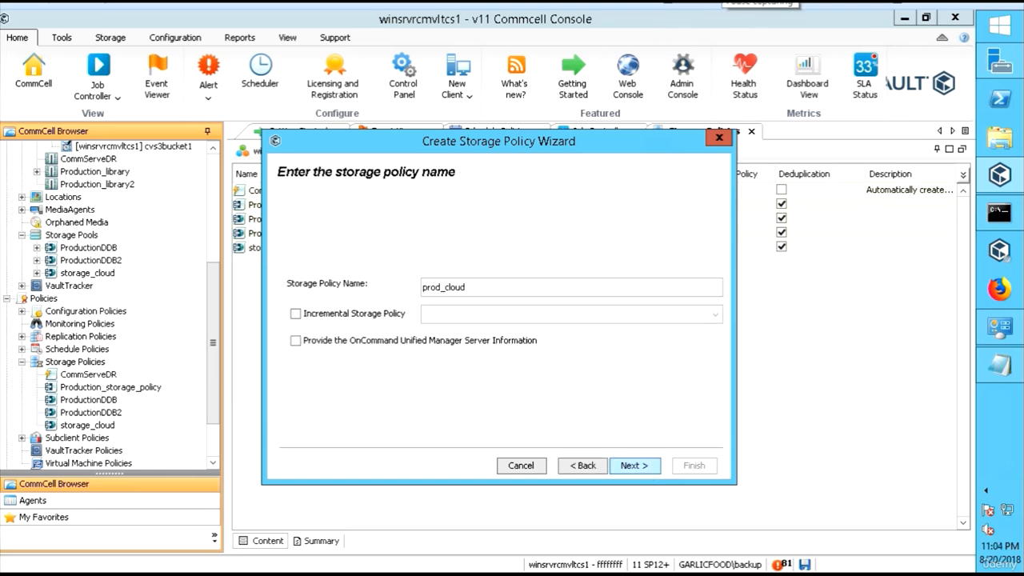
key("Return")
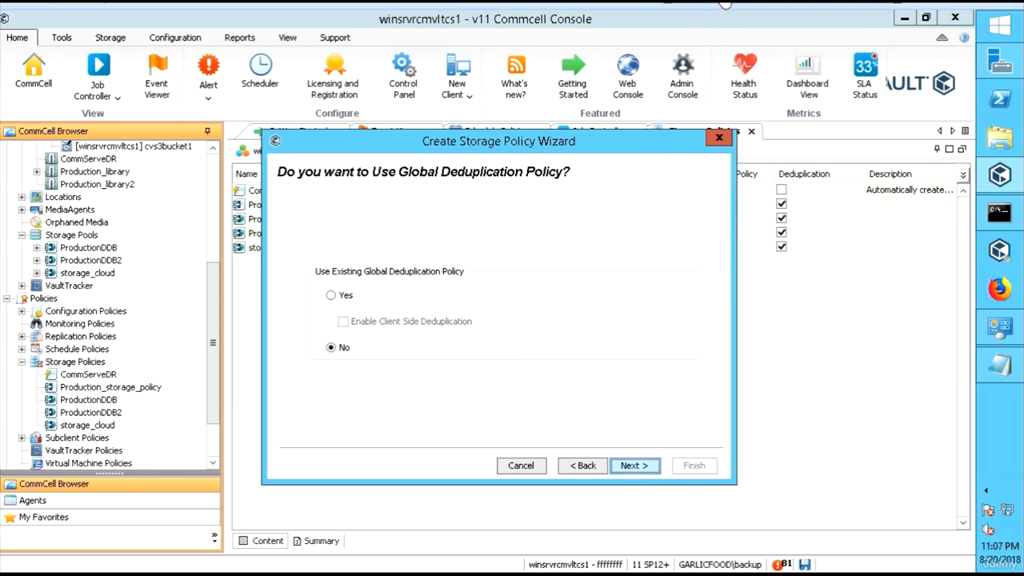
- Base the policy on the existing storage_cloud global deduplication policy with client-side deduplication, accepting 100 device streams and retention of 7 days and 1 cycle
left_click(332, 296)
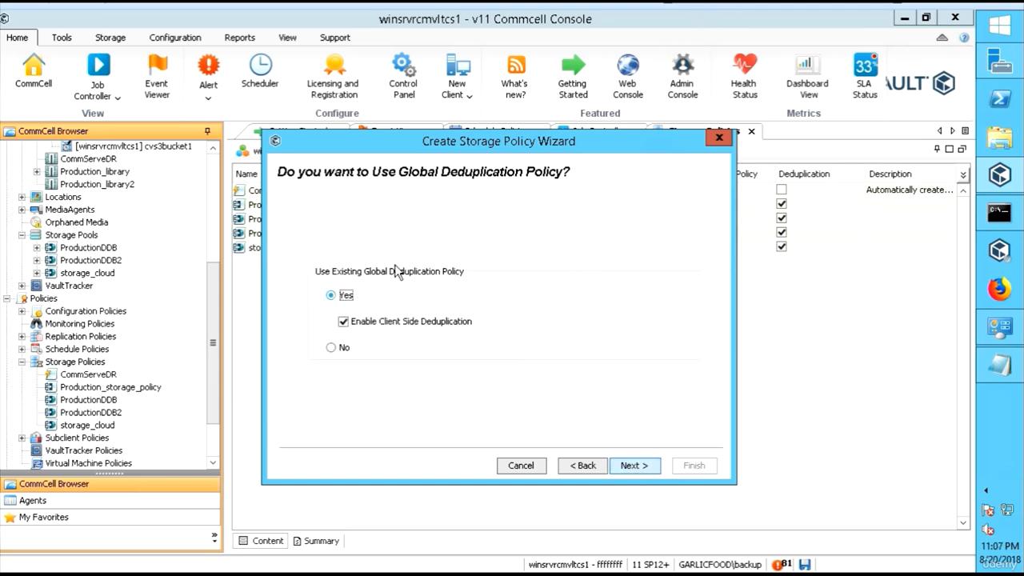
key("Return")
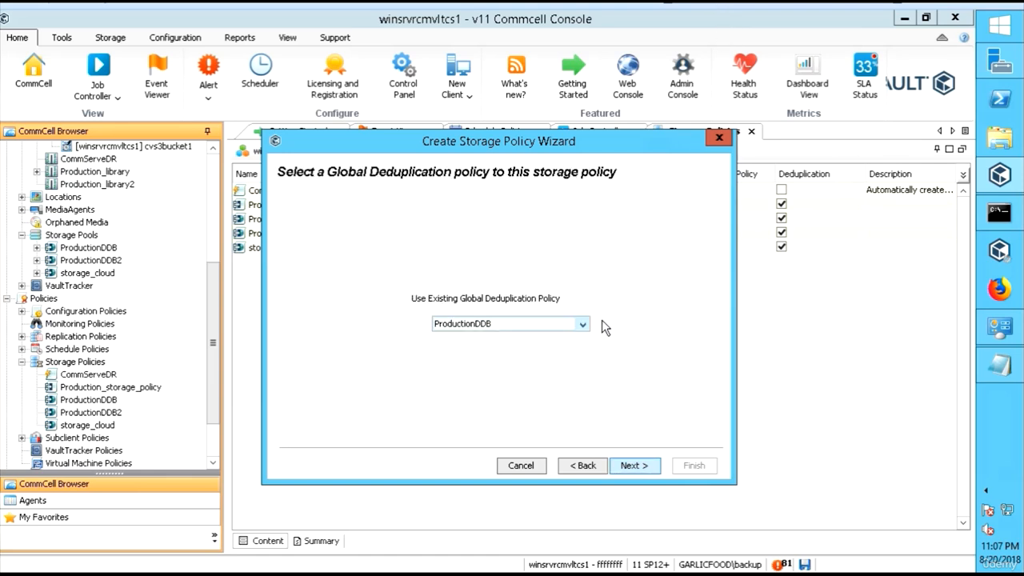
left_click(582, 325)
left_click(519, 365)
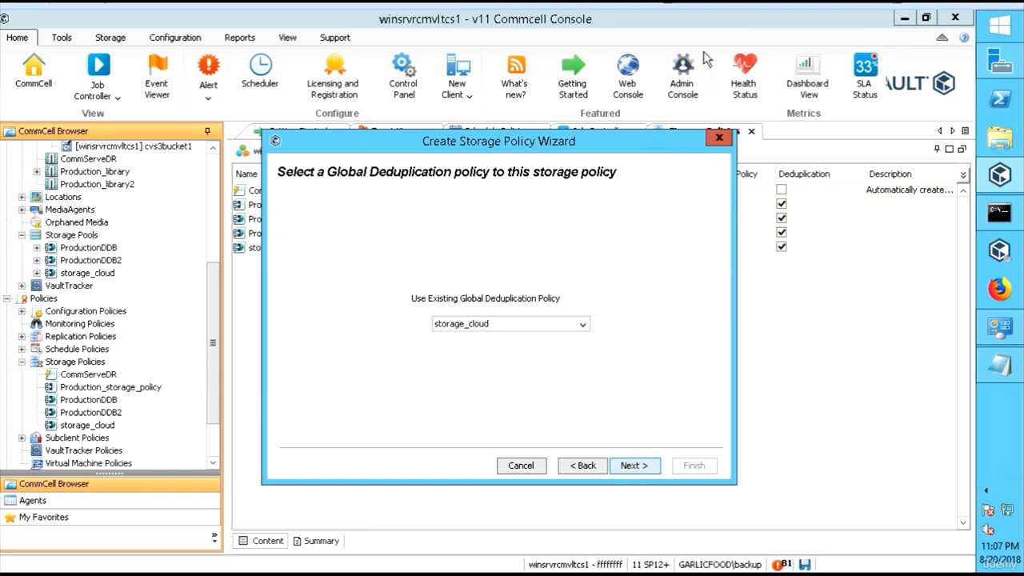
key("Return")
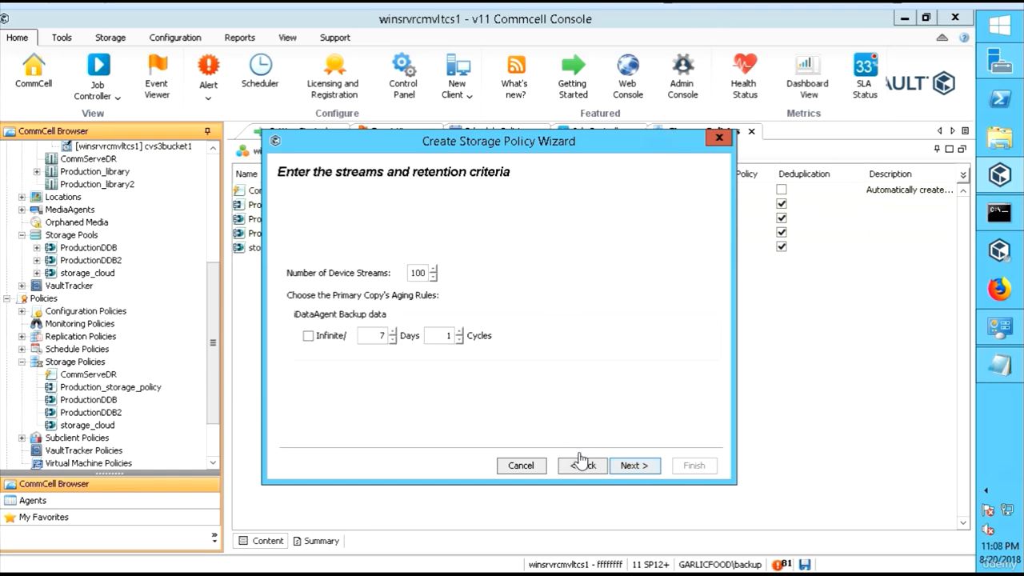
key("Return")
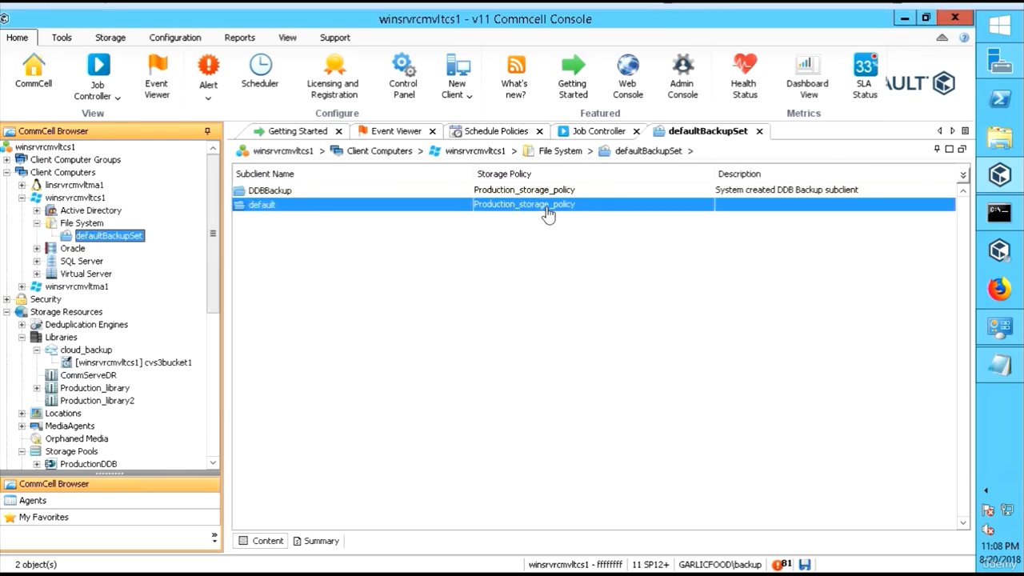
- Assign the prod_cloud storage policy to the default subclient in winsrvrcmvltcs1's defaultBackupSet
double_click(550, 206)
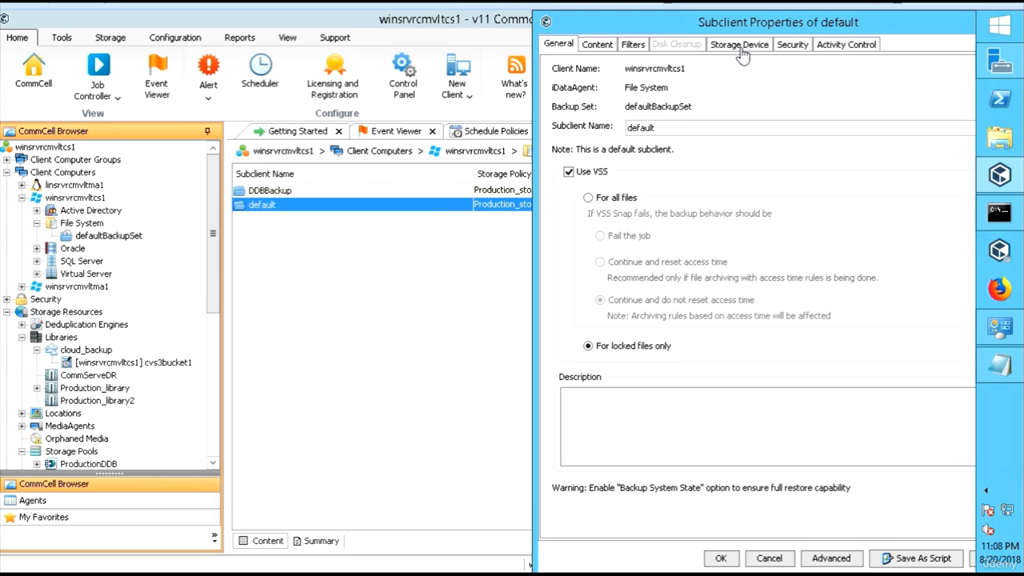
left_click(740, 45)
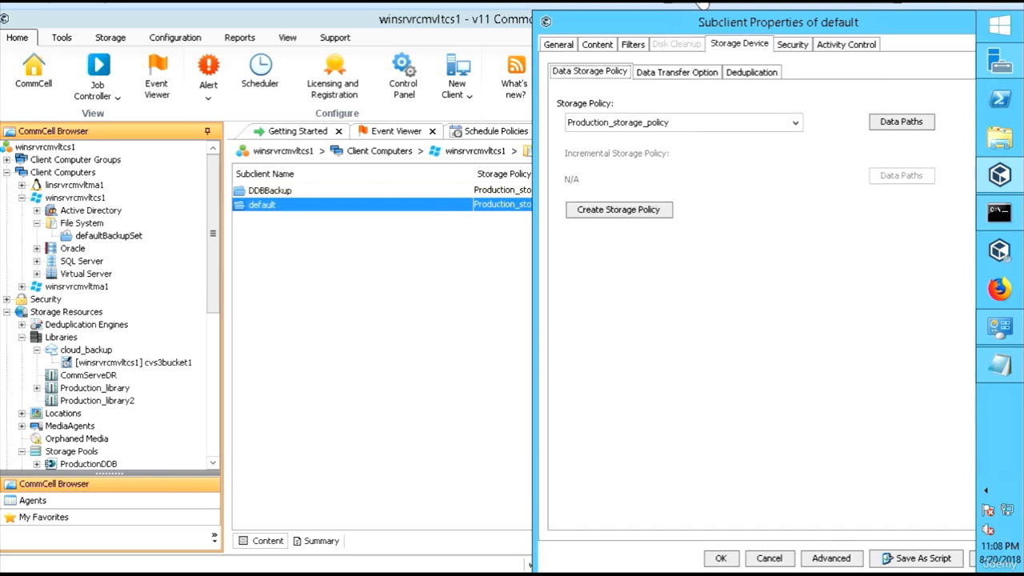
left_click(796, 123)
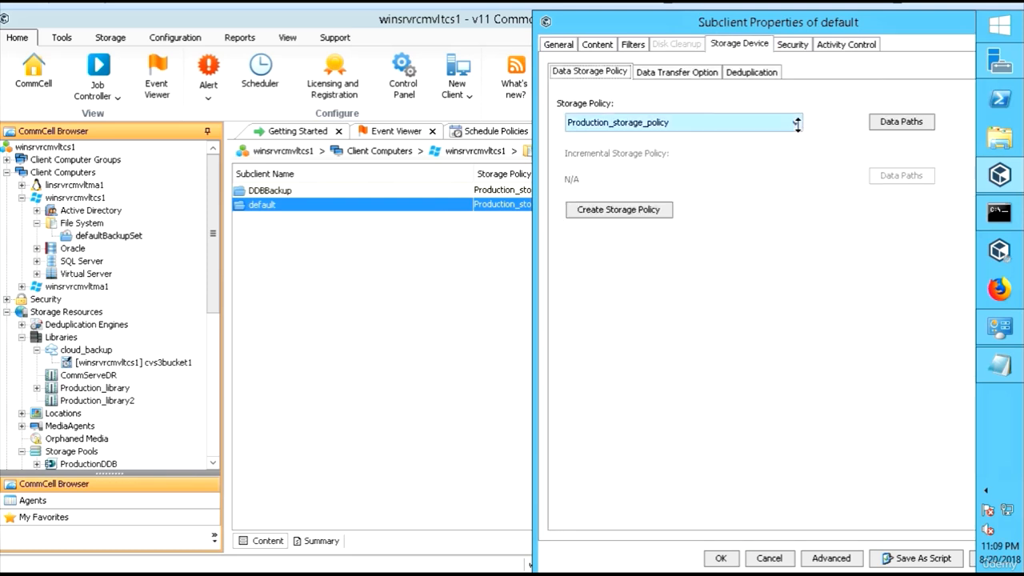
left_click(663, 139)
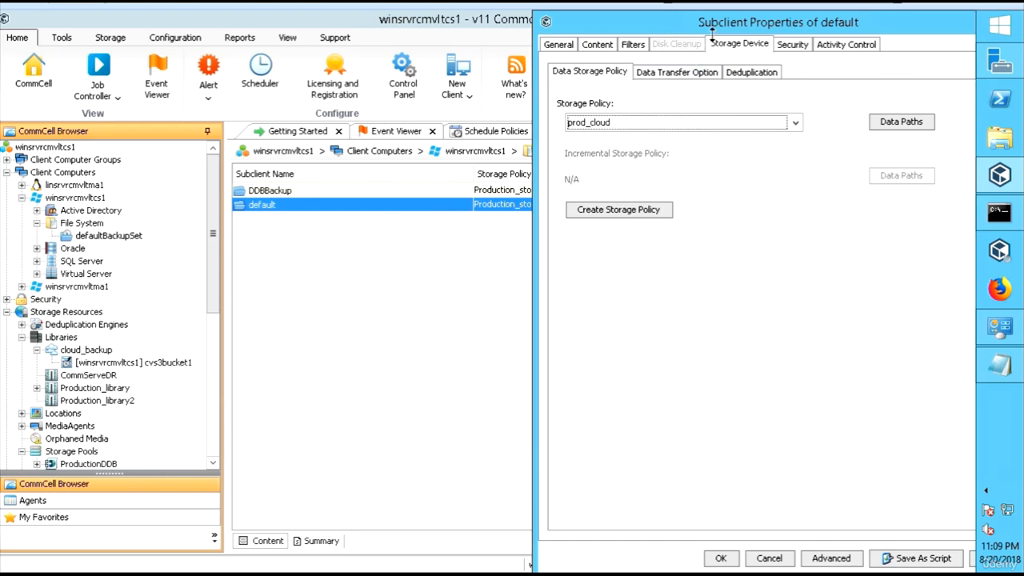
key("Return")
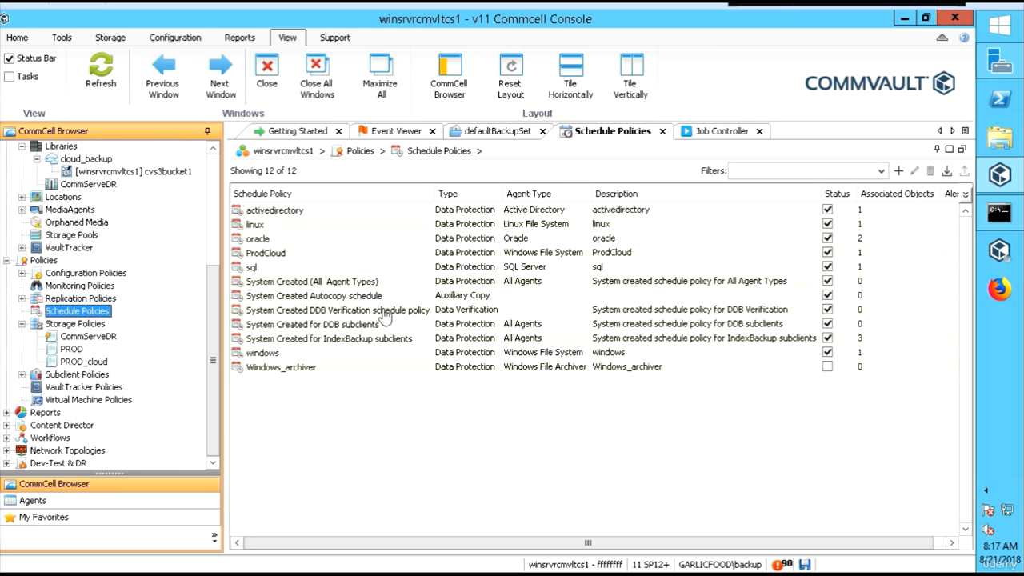
- Run the prod_cloud_full schedule of the ProdCloud schedule policy immediately and close the backup job's details
left_click(276, 254)
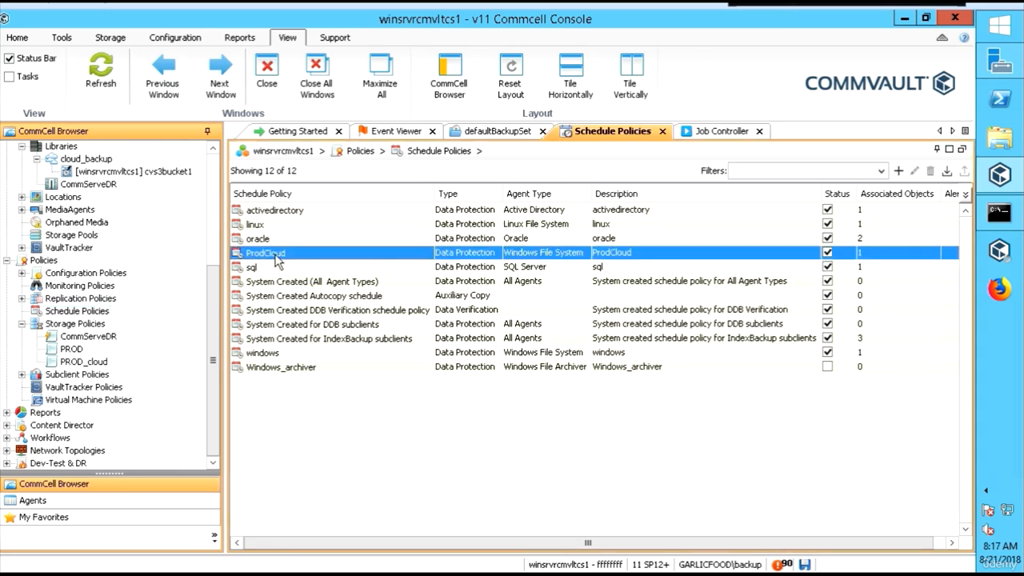
right_click(276, 255)
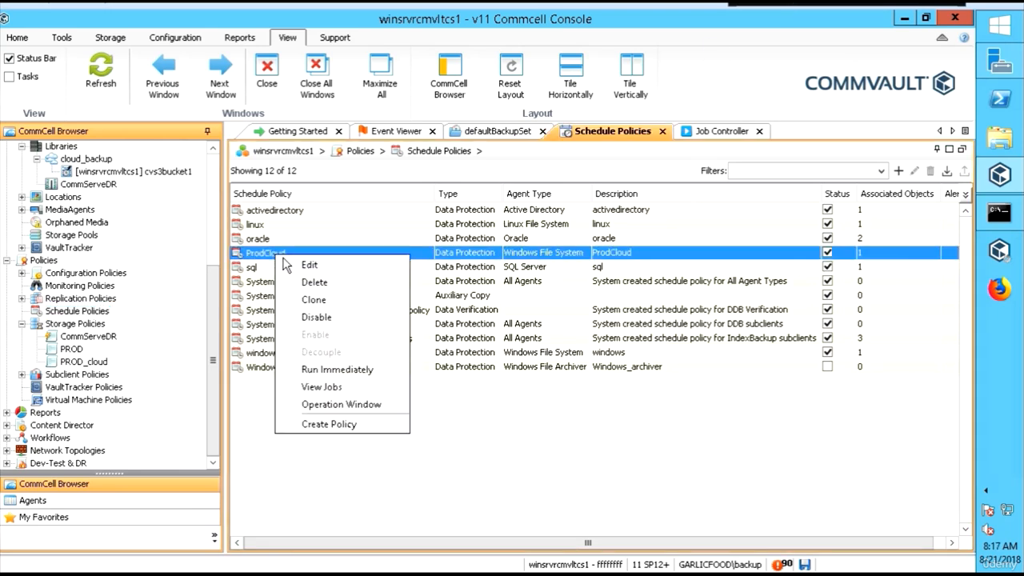
left_click(333, 373)
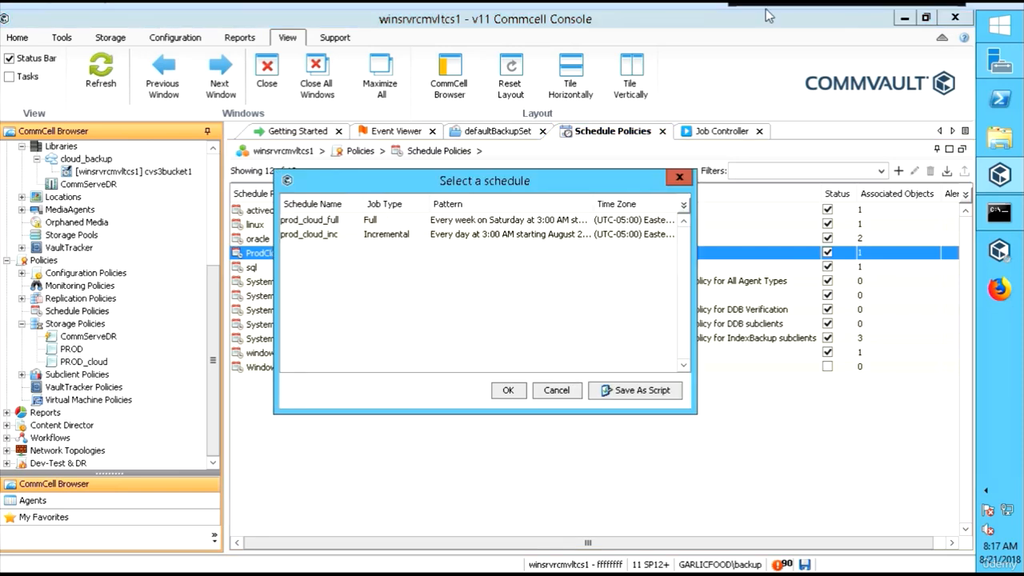
left_click(319, 223)
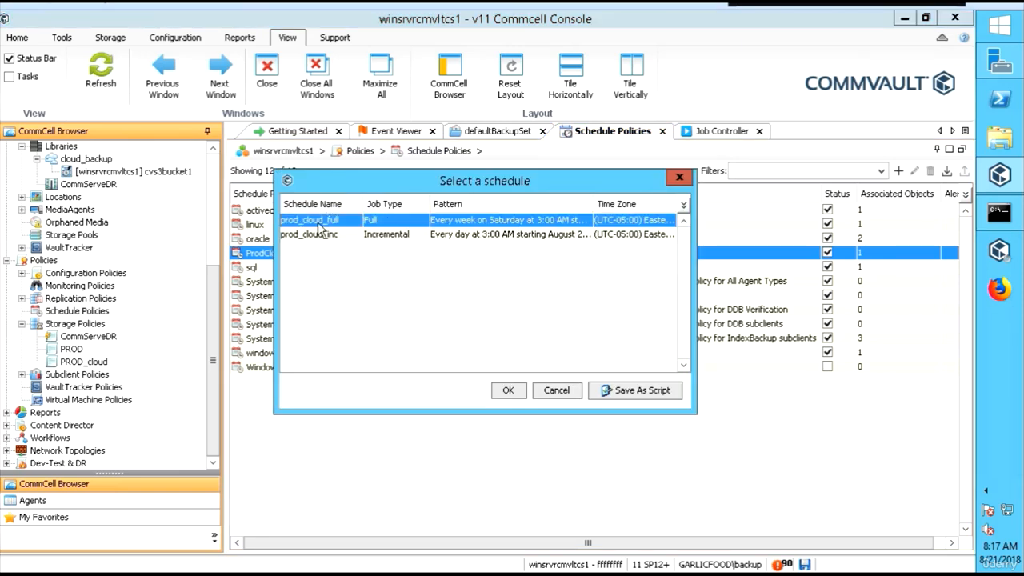
left_click(503, 391)
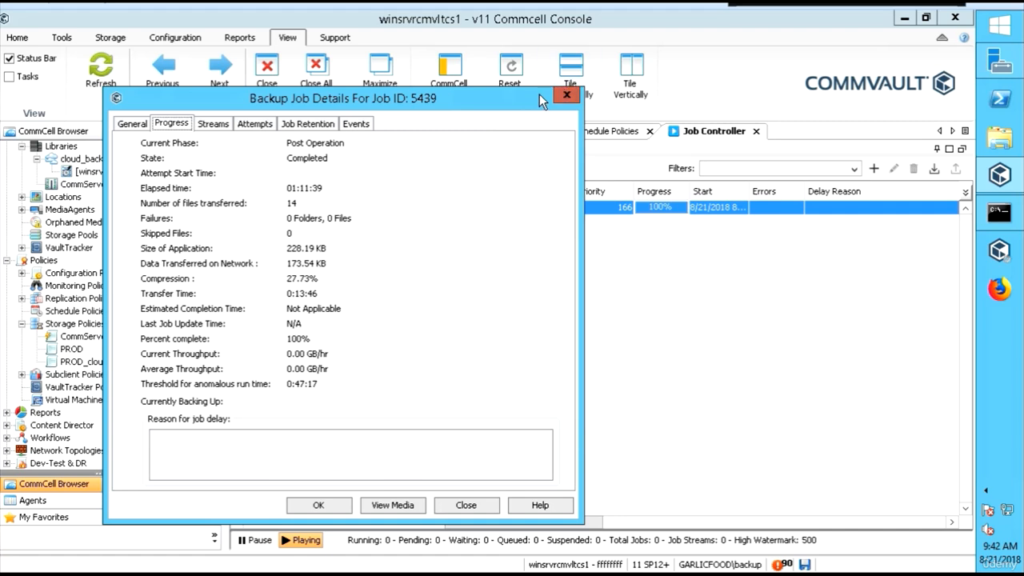
left_click(565, 97)
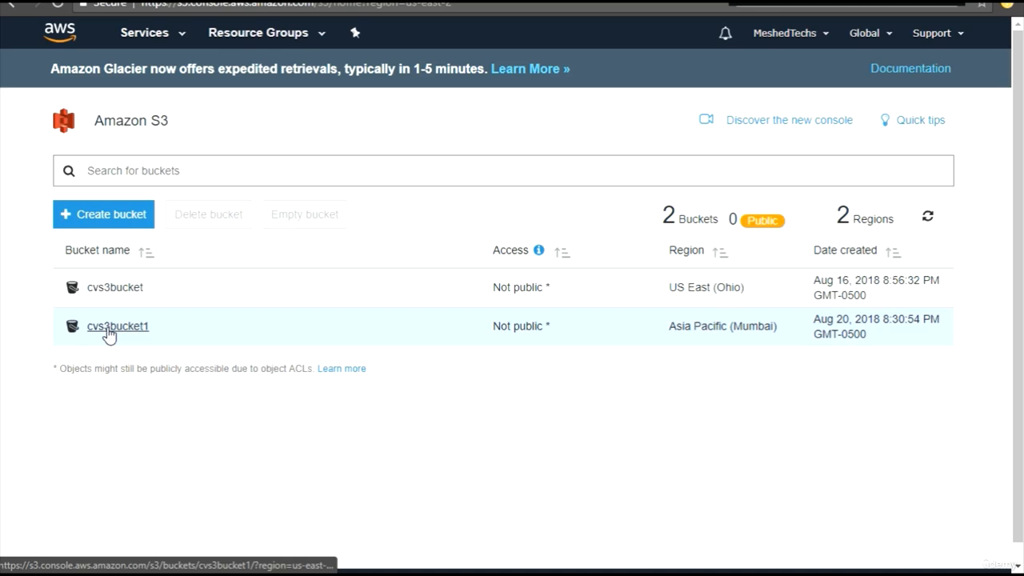
- Open cvs3bucket1 in the Amazon S3 console and show the versions of its objects
left_click(108, 327)
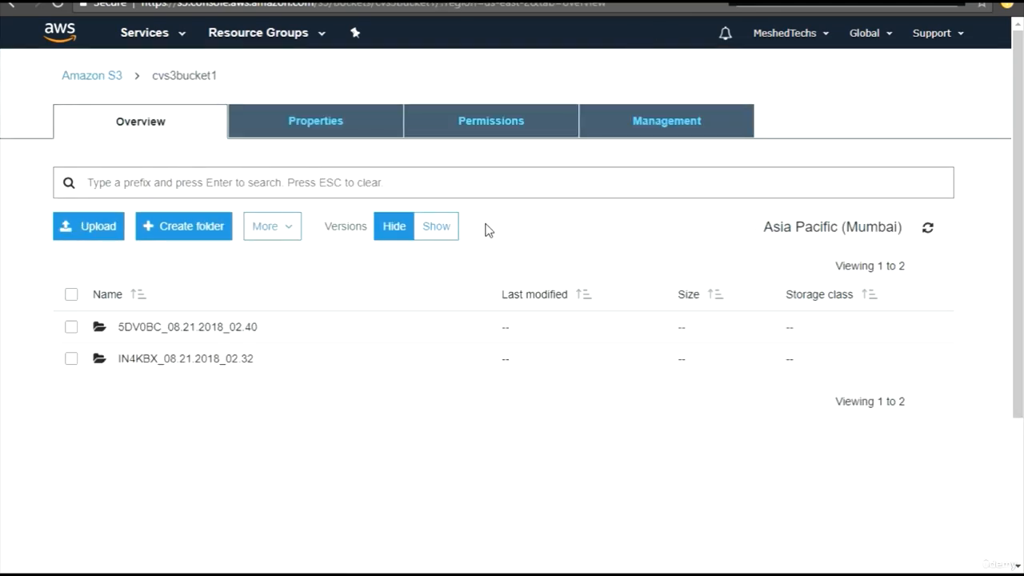
left_click(436, 227)
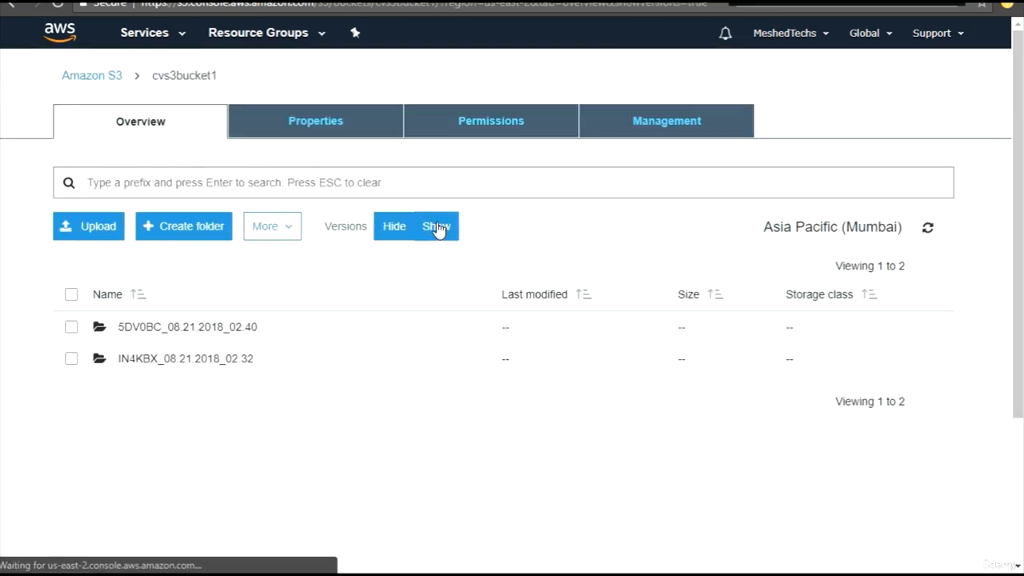
scroll(80, 318, "down", 1)
scroll(80, 319, "down", 1)
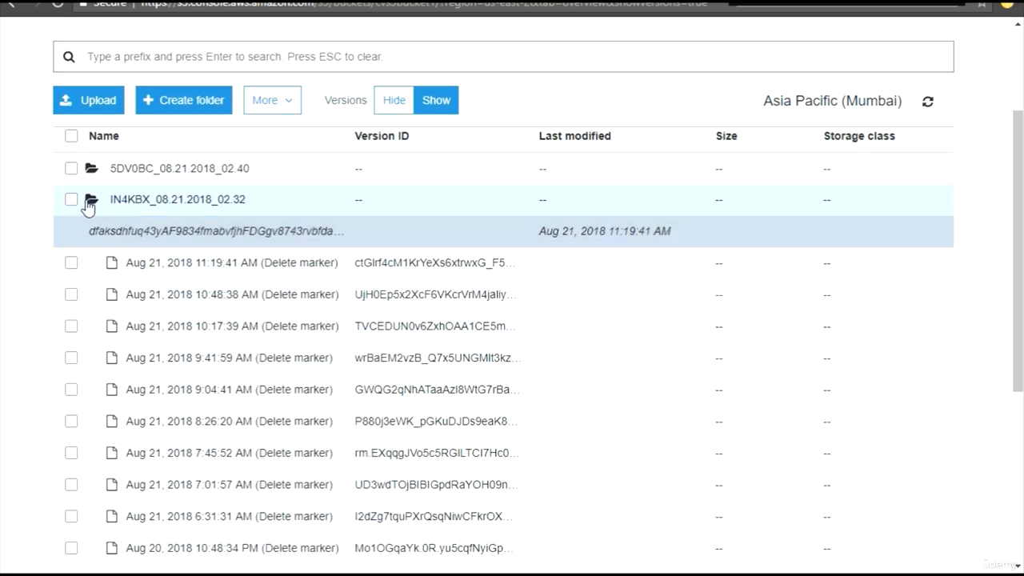
- Inspect the bucket's IN4KBX_08.21.2018_02.32 folder and open CV_MAGNETIC inside 5DV0BC_08.21.2018_02.40
left_click(148, 201)
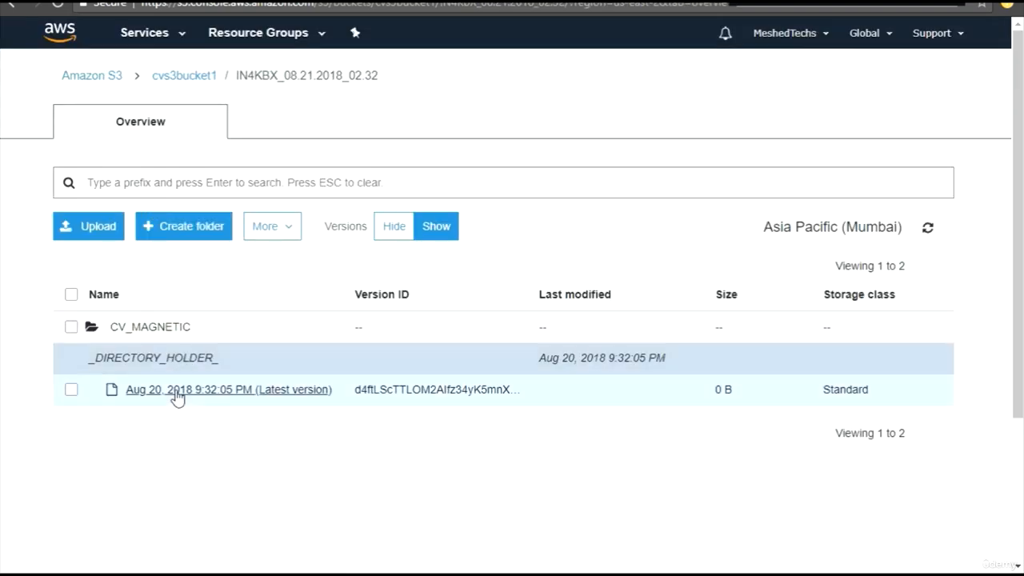
left_click(179, 77)
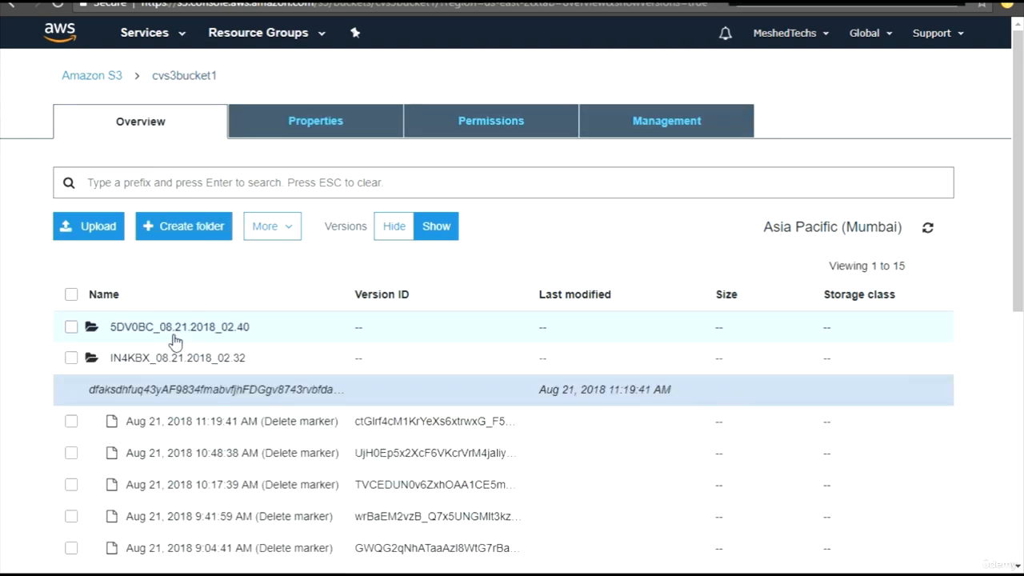
left_click(173, 333)
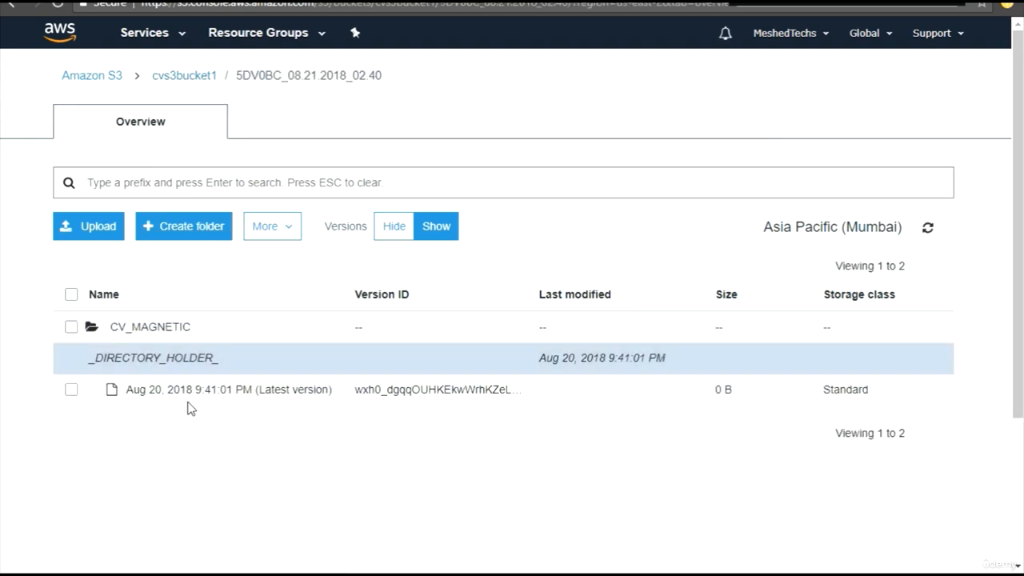
left_click(148, 328)
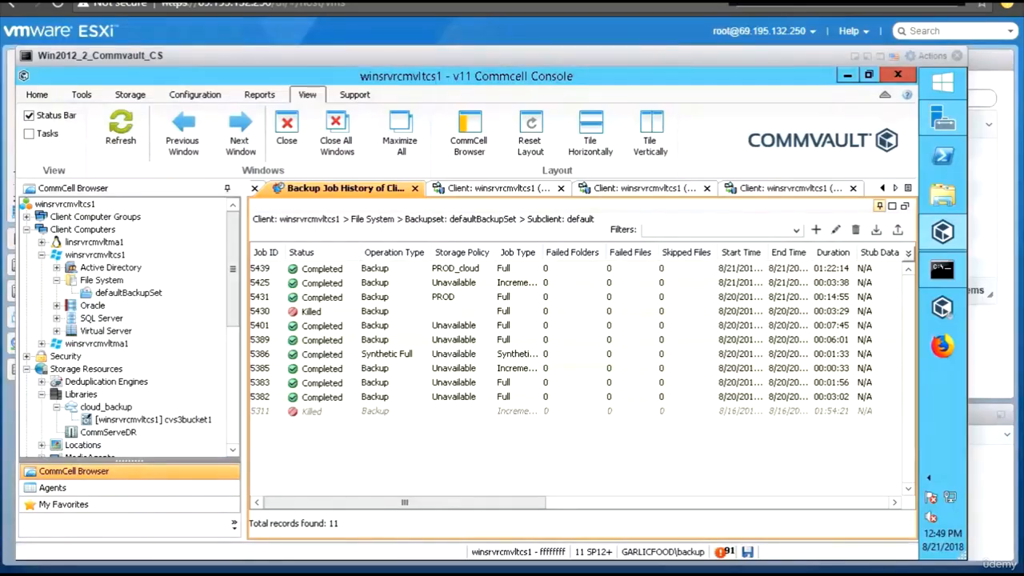
- Look up the full PROD_cloud backup job in the CommCell job history and examine folder V_3085 under CV_MAGNETIC in Amazon S3
right_click(344, 273)
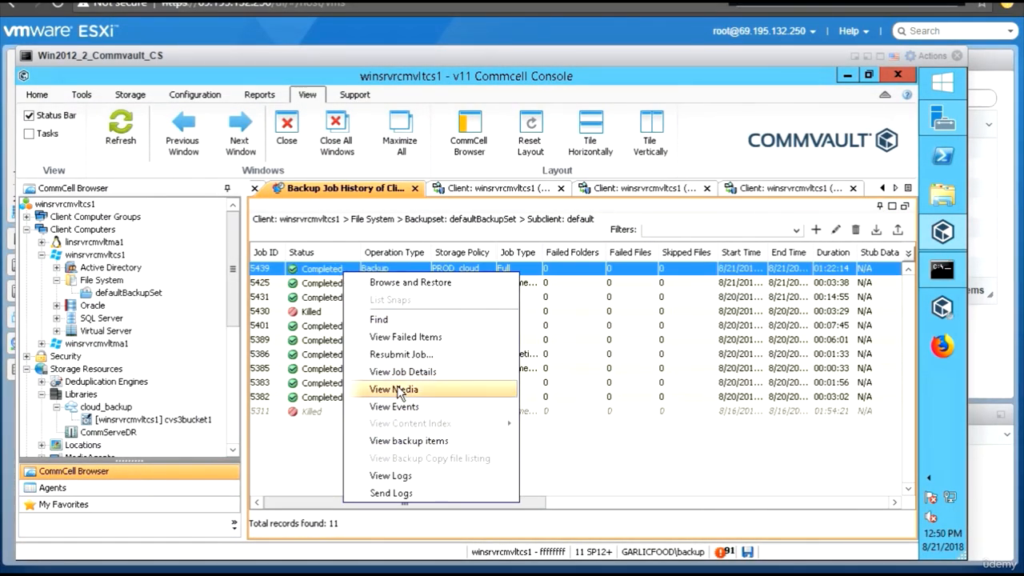
left_click(429, 370)
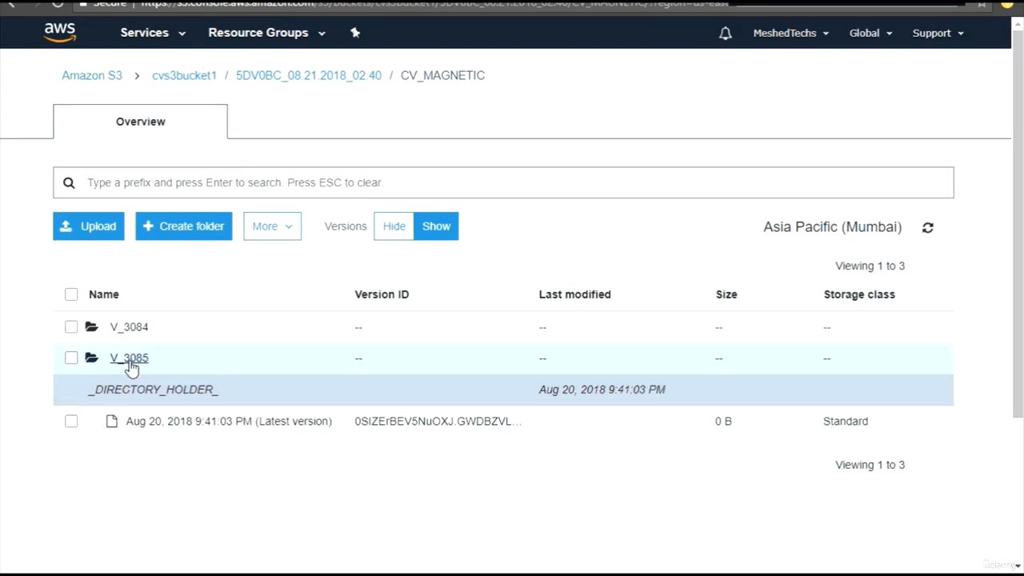
left_click(130, 361)
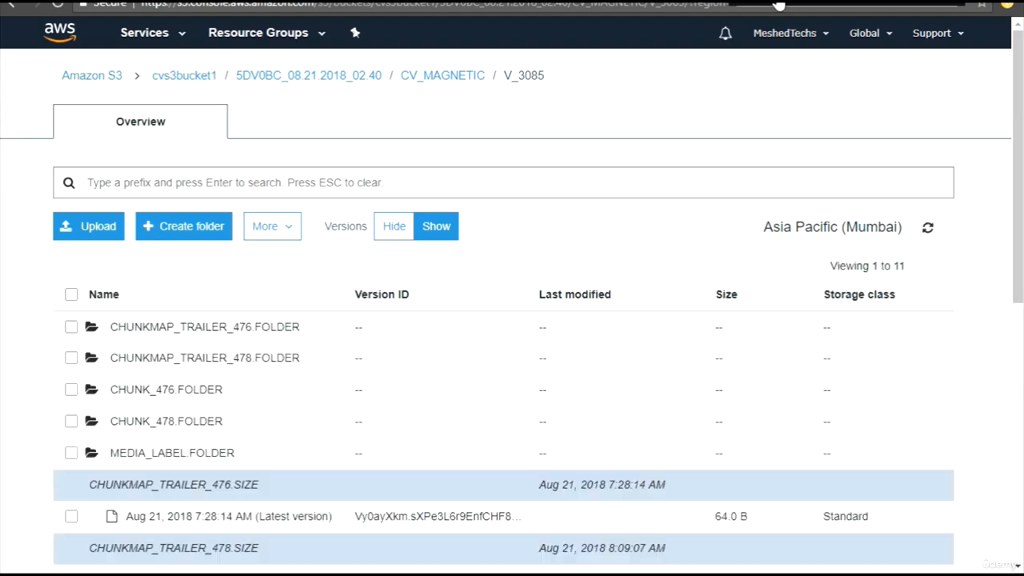
scroll(541, 206, "down", 2)
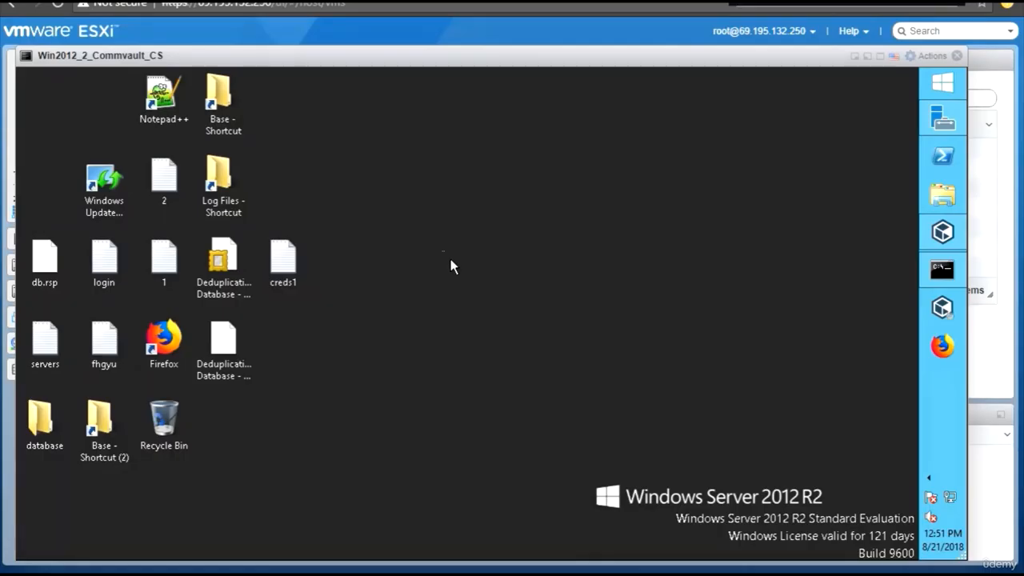
- Delete the creds1 file from the server's desktop and permanently empty the Recycle Bin
left_click(300, 258)
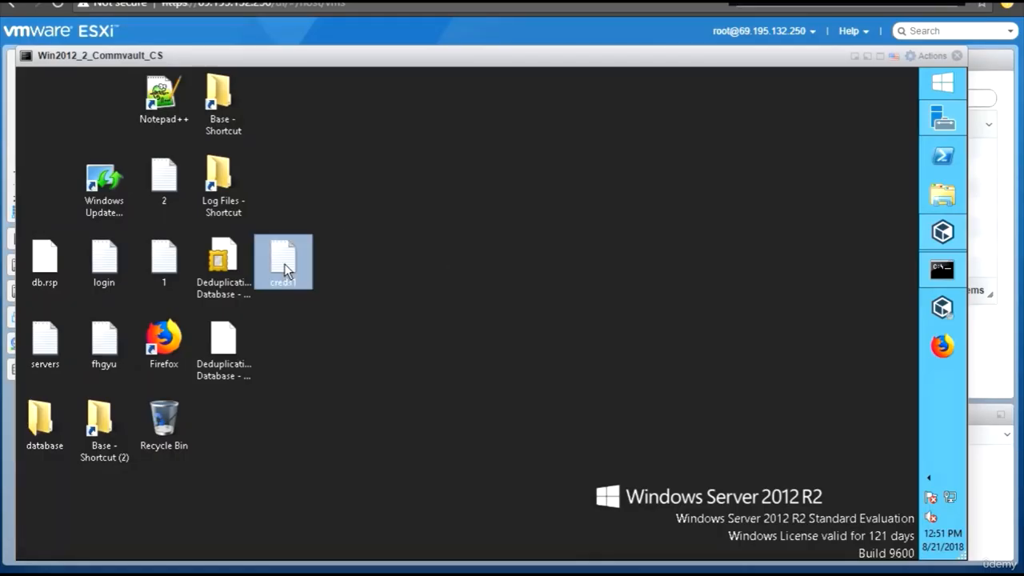
key("Delete")
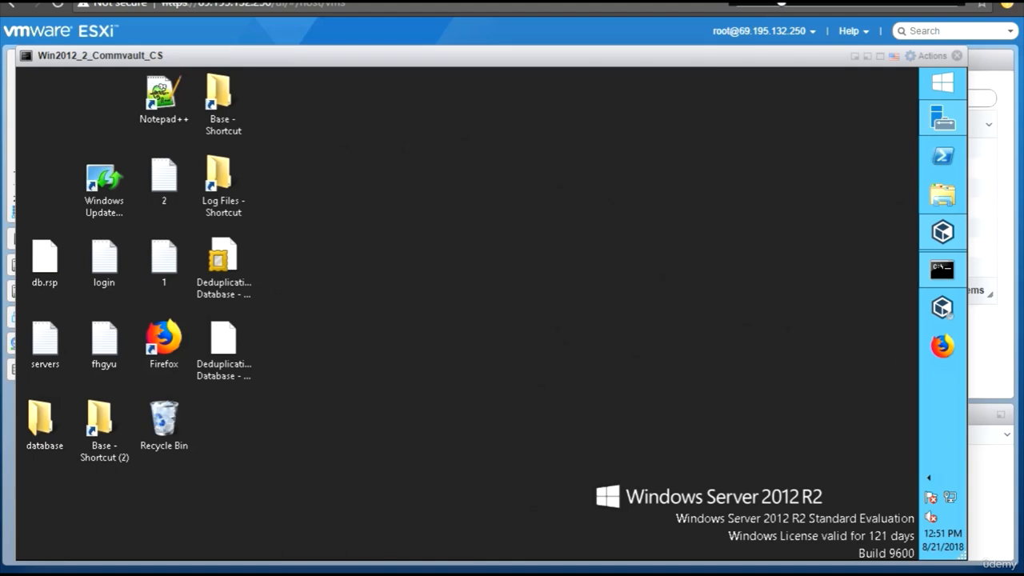
right_click(170, 410)
left_click(272, 437)
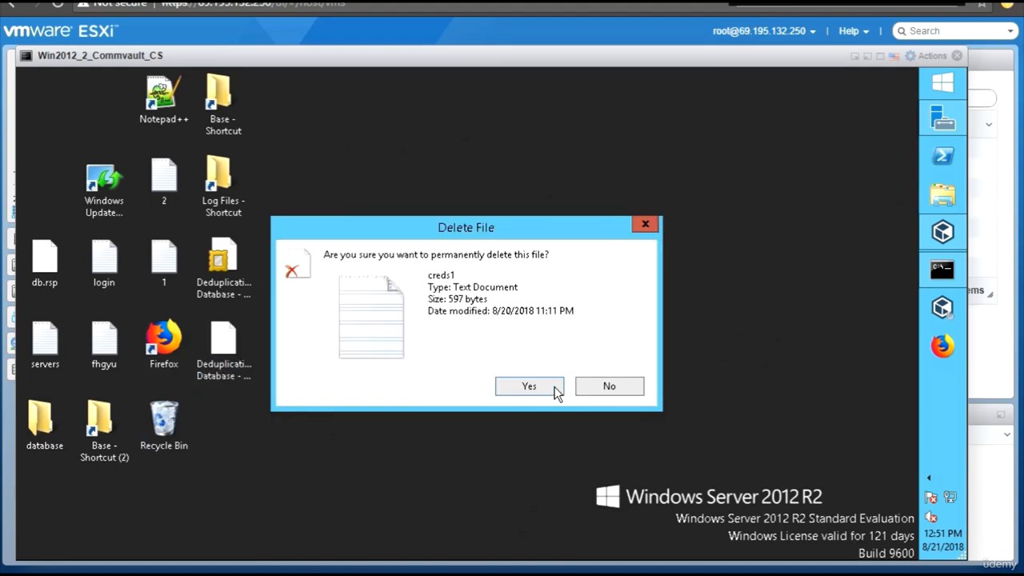
key("Return")
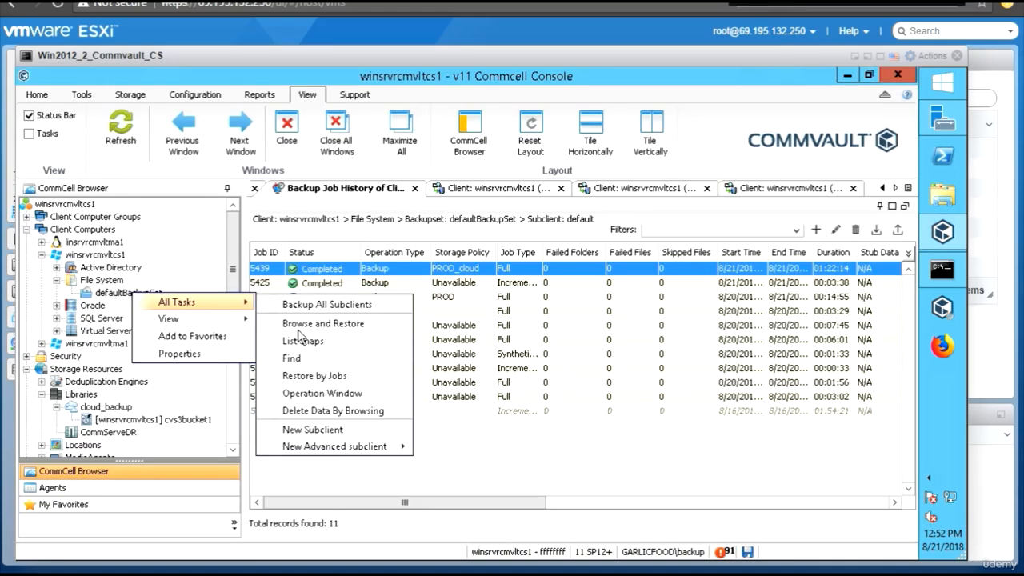
- Browse the latest defaultBackupSet data and restore creds1 with data and ACLs to the same folder on winsrvrcmvltcs1
left_click(312, 323)
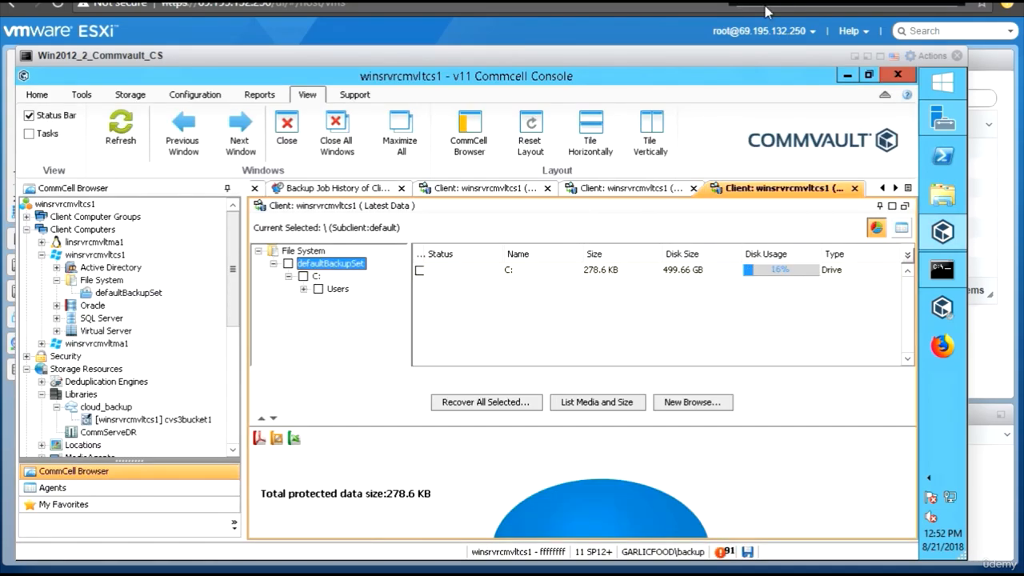
left_click(511, 403)
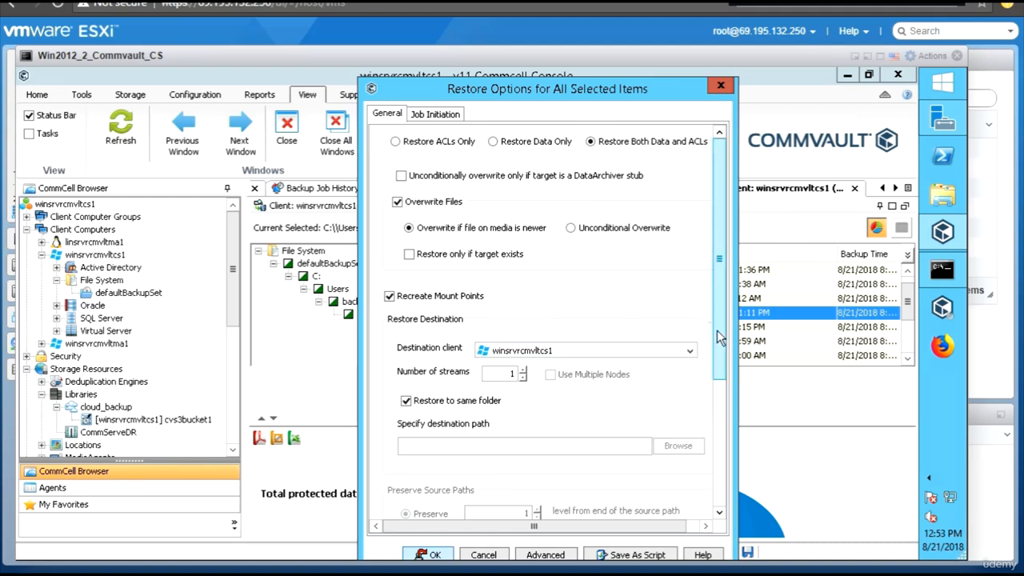
left_click_drag(721, 337, 723, 252)
mouse_move(720, 245)
left_mouse_down()
mouse_move(720, 386)
mouse_move(718, 245)
left_mouse_up()
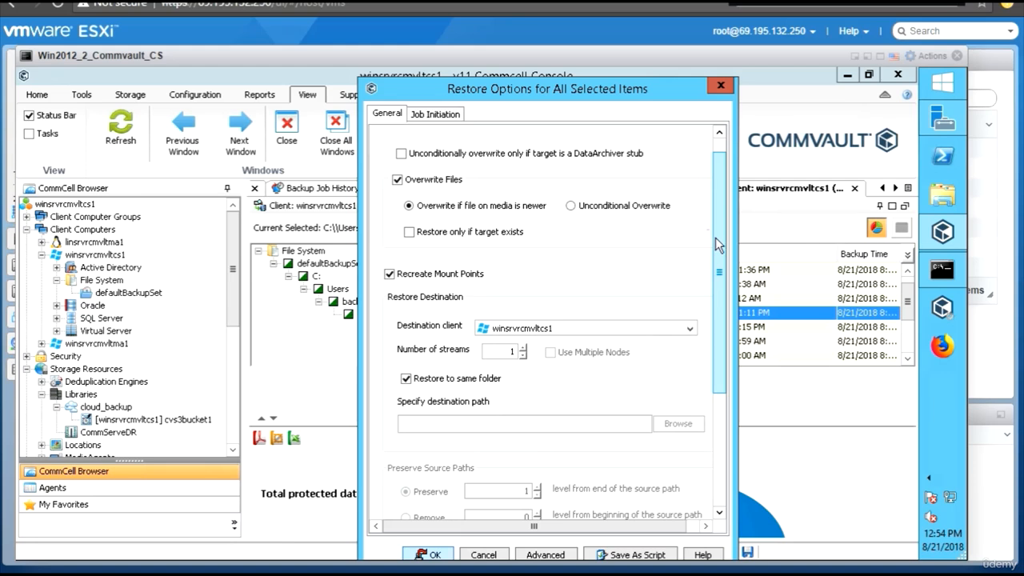
left_click_drag(717, 245, 723, 390)
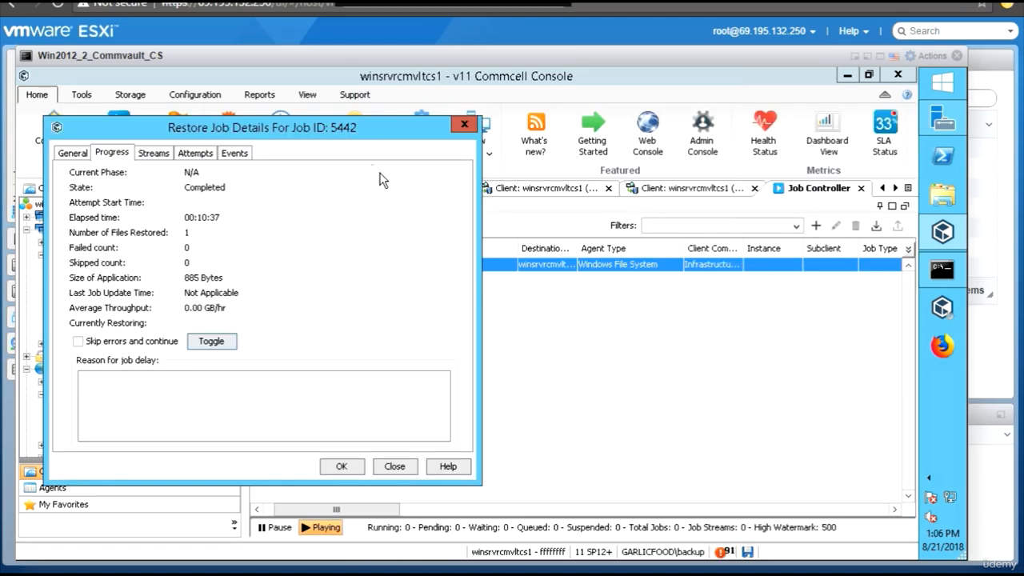
- Close the restore job's details and check the server's desktop for the restored creds1 file
left_click(464, 125)
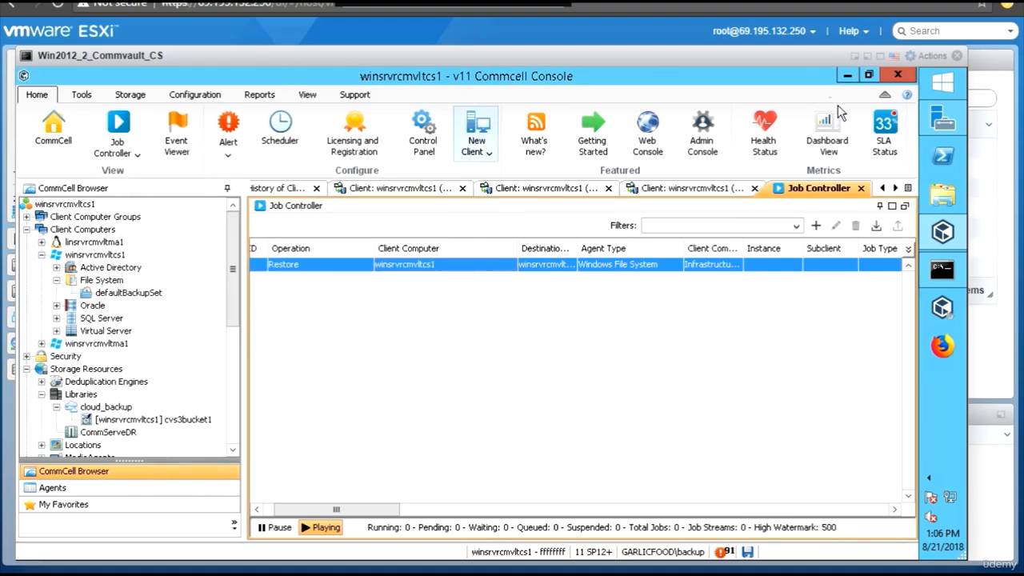
left_click(847, 75)
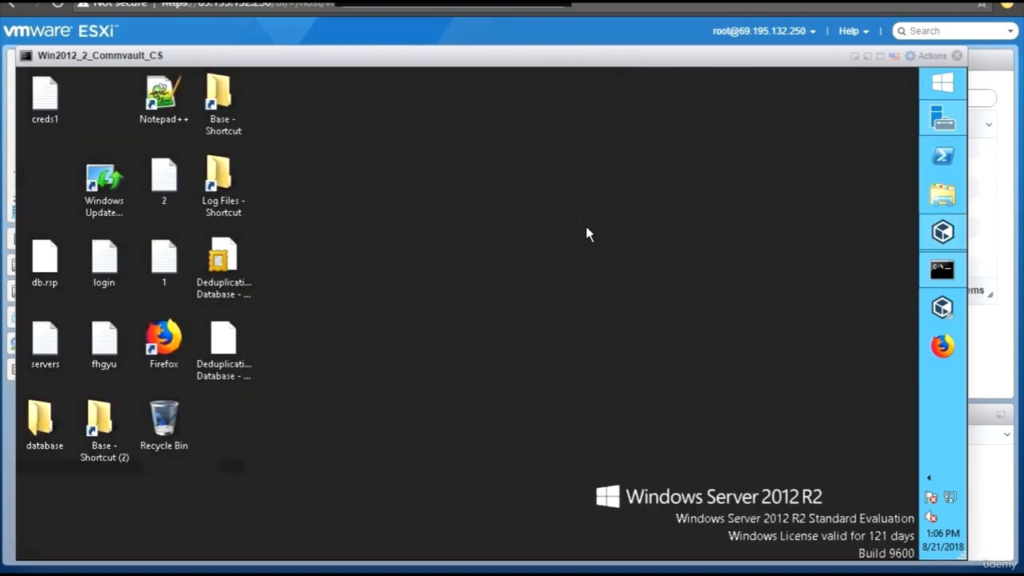
right_click(386, 327)
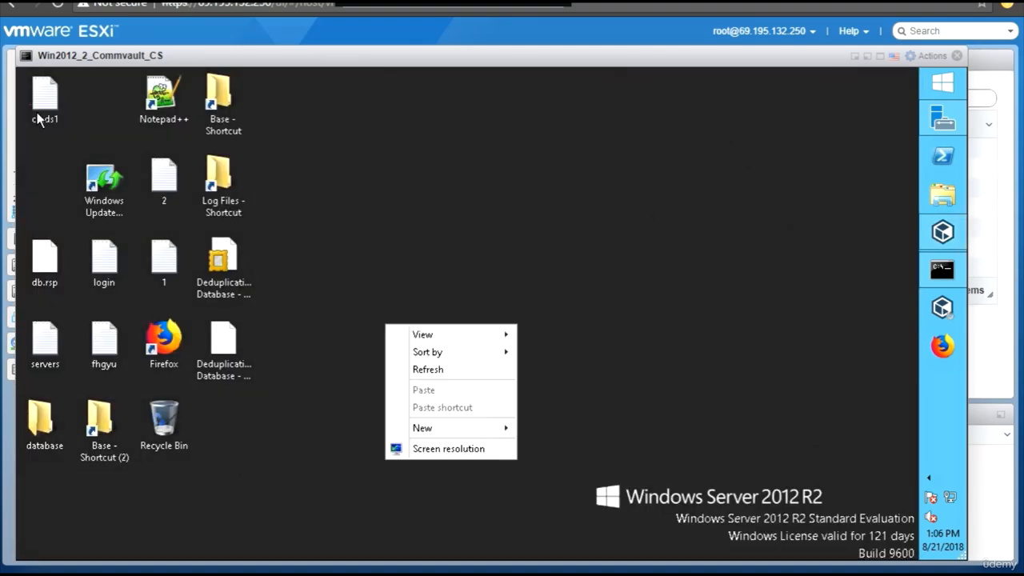
left_click(46, 105)
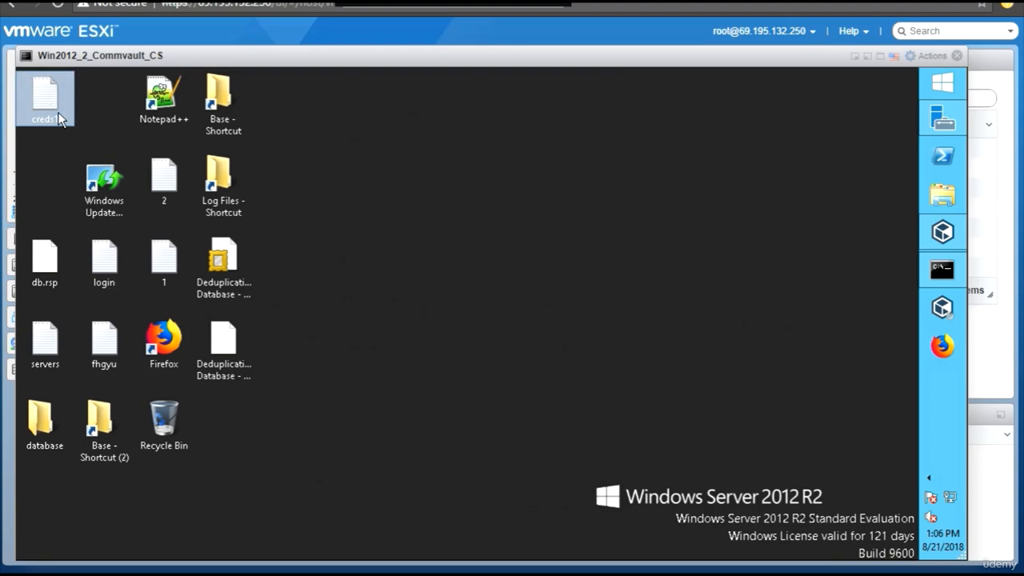
- Rename the restored creds1 file on the desktop to credntials1
right_click(49, 114)
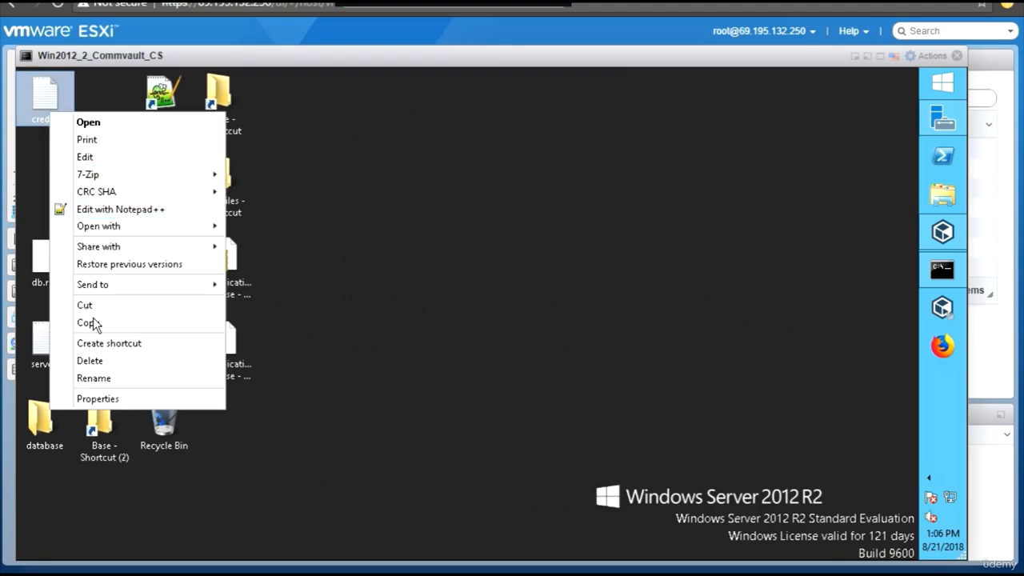
left_click(94, 378)
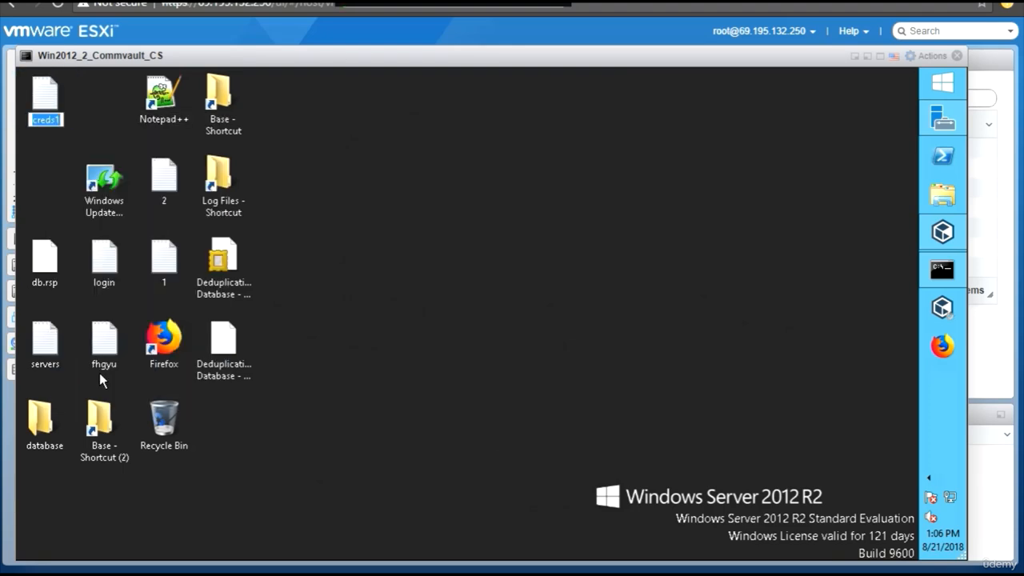
key("Left")
key("Left")
type("ntial")
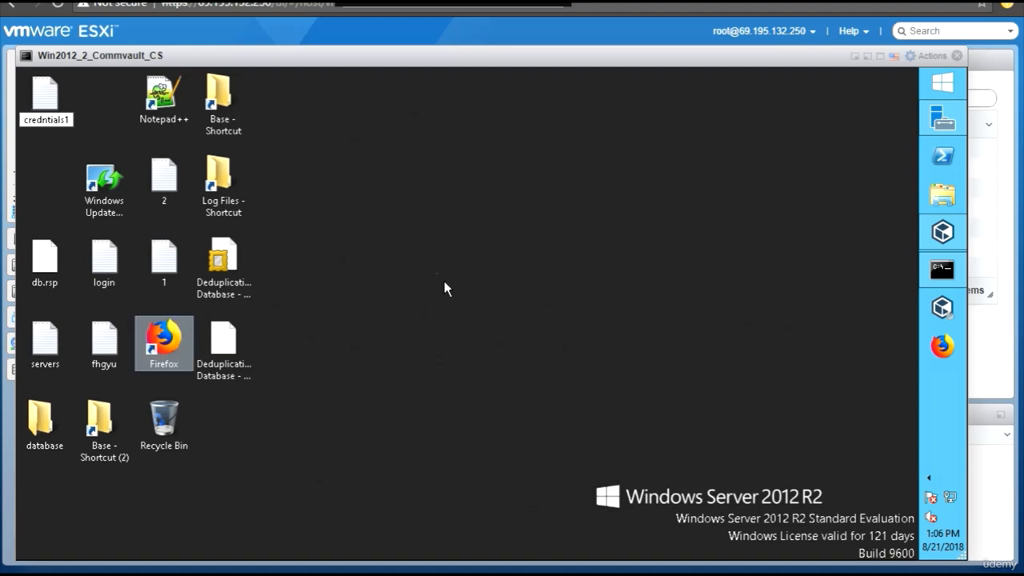
key("Return")
- Return to the CommCell Console and view the cloud_backup library's mount path content
left_click(304, 185)
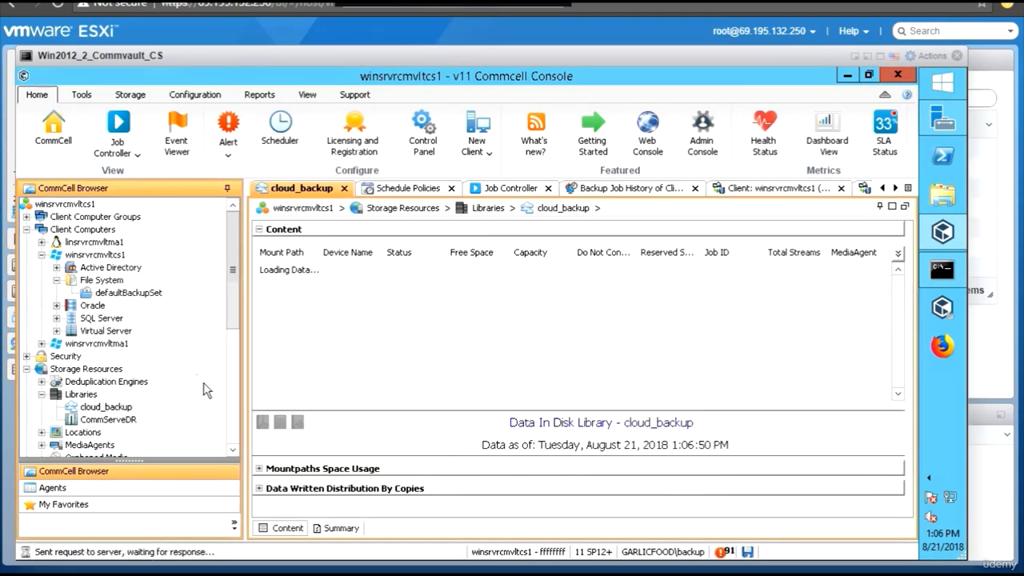
left_click(117, 409)
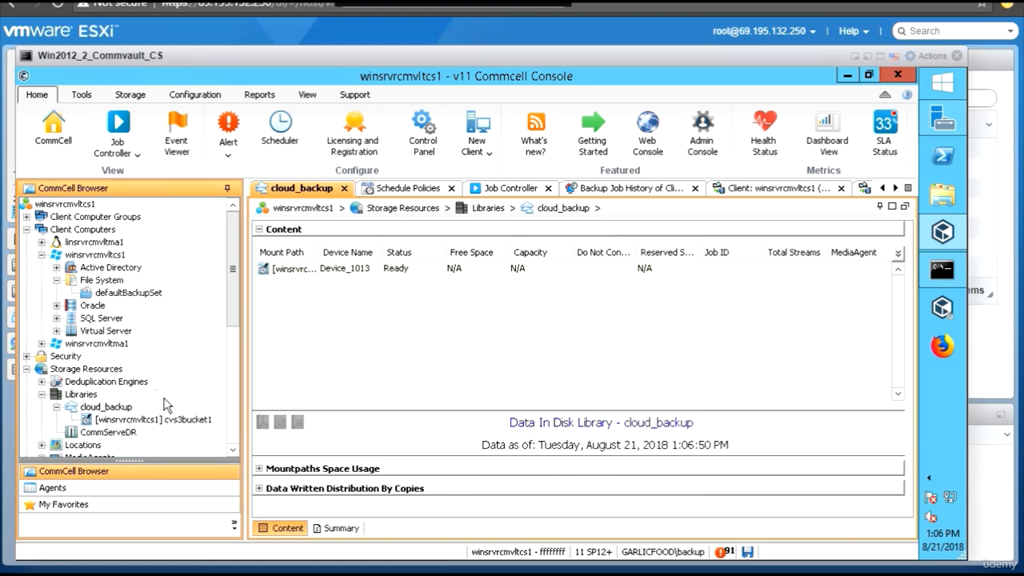
scroll(192, 385, "down", 1)
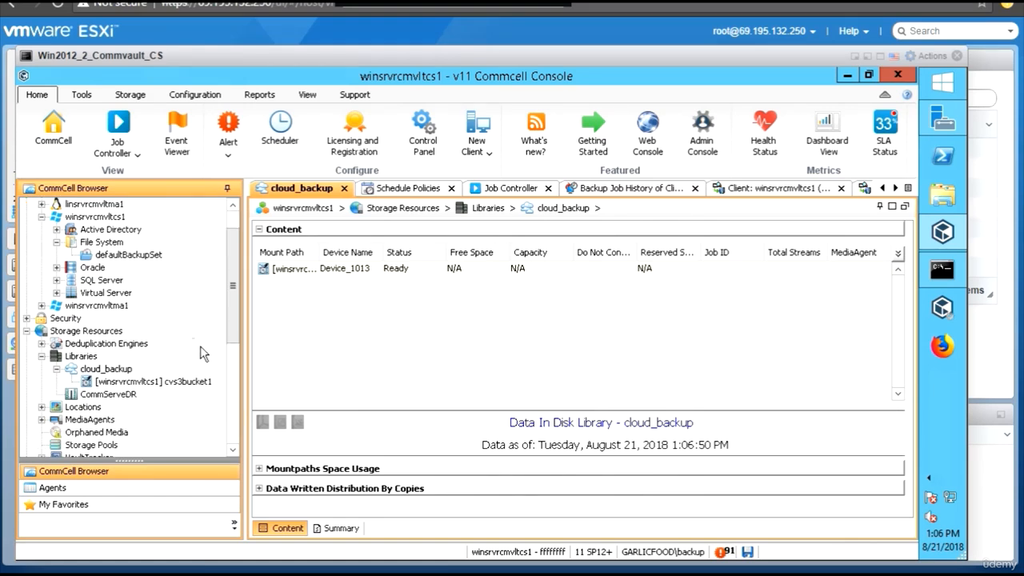